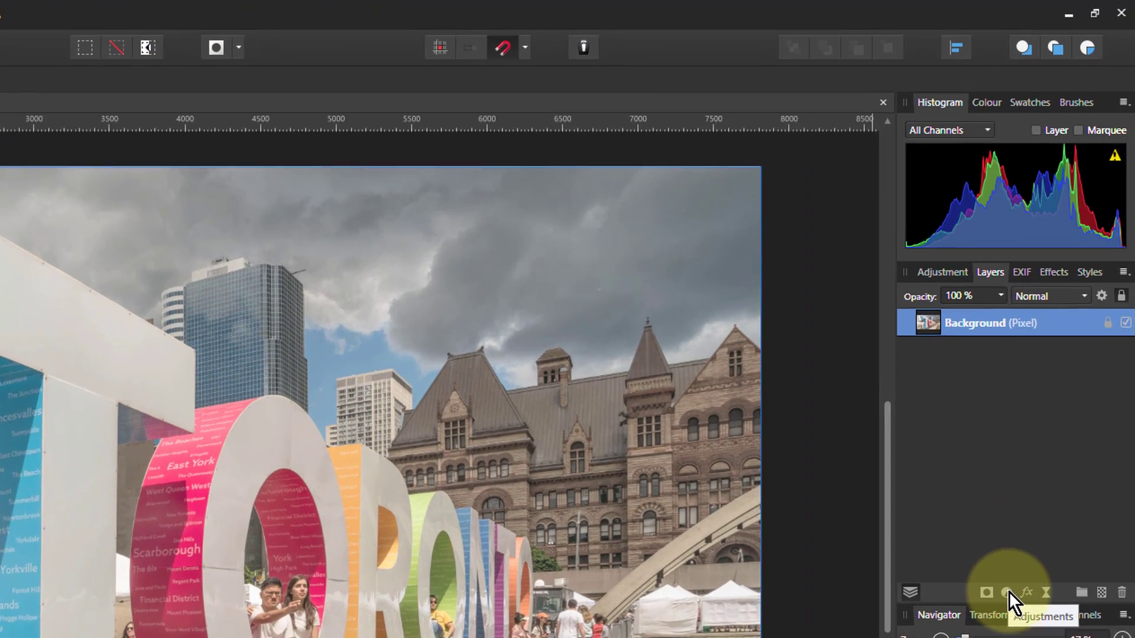
# - Add a Curves adjustment to Background, duplicate it three times, and strip Curves from the bottom copy
pyautogui.click(1051, 390)
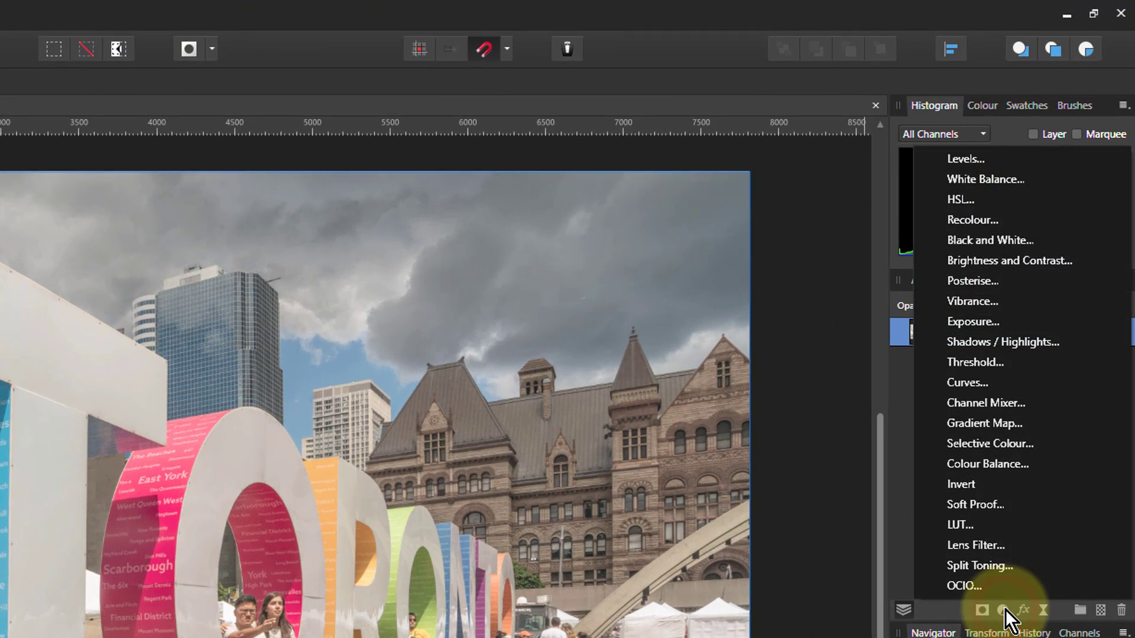
pyautogui.click(970, 383)
pyautogui.click(918, 331)
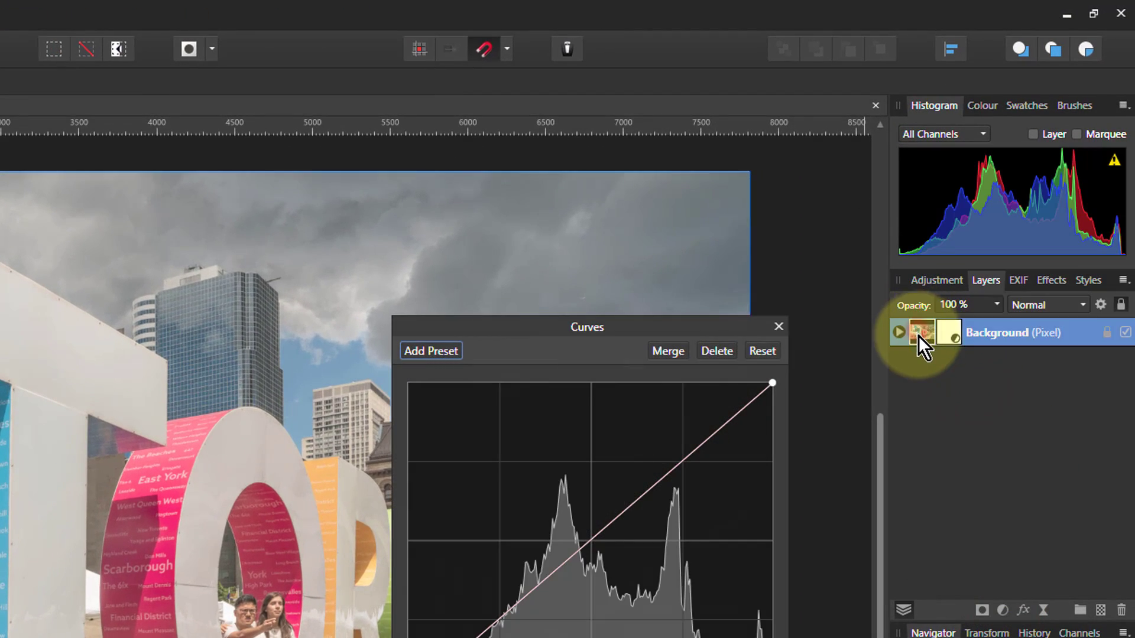
pyautogui.hotkey('ctrl', 'j')
pyautogui.hotkey('ctrl', 'j')
pyautogui.hotkey('ctrl', 'j')
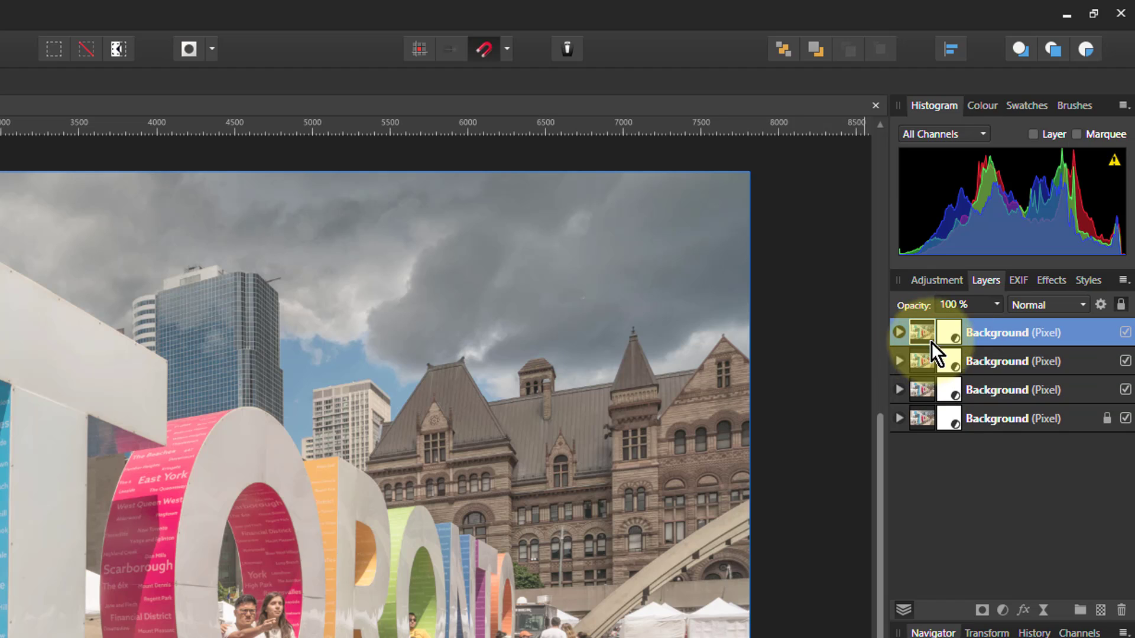
pyautogui.click(941, 424)
pyautogui.click(1122, 610)
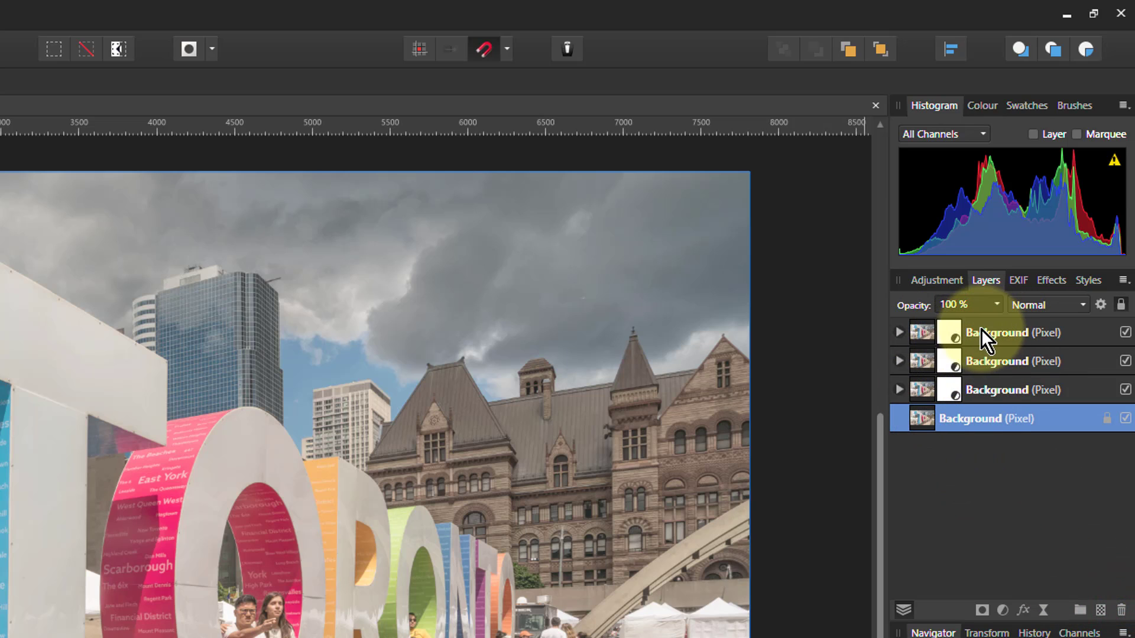
# - Drop the top layer's Green and Blue curve outputs to zero, leaving only red
pyautogui.doubleClick(955, 330)
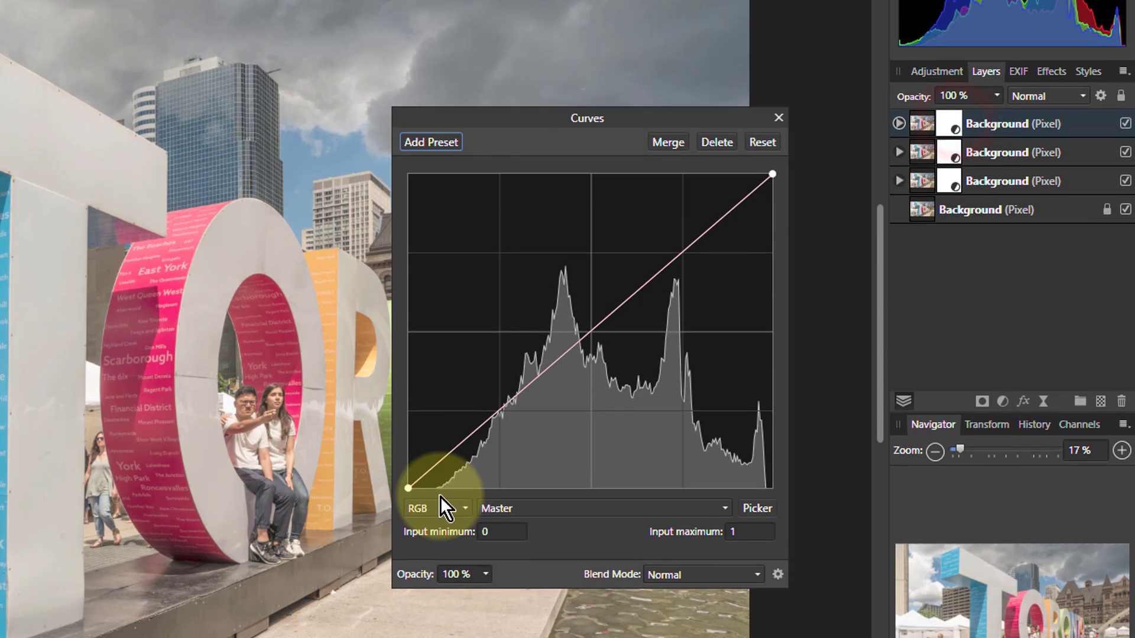
pyautogui.click(565, 509)
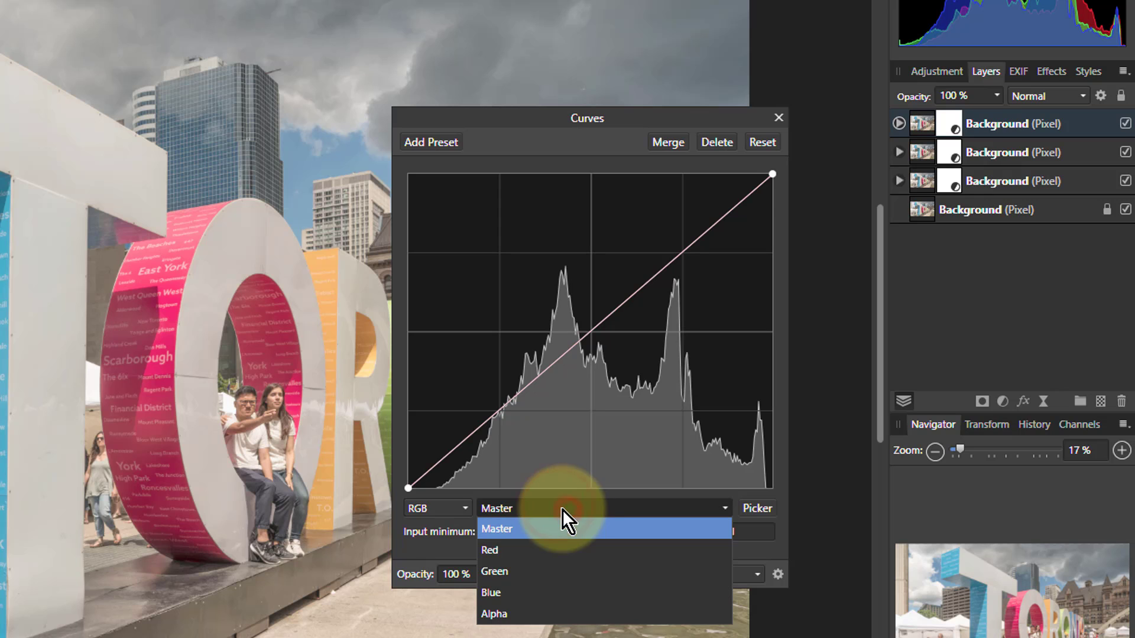
pyautogui.click(559, 573)
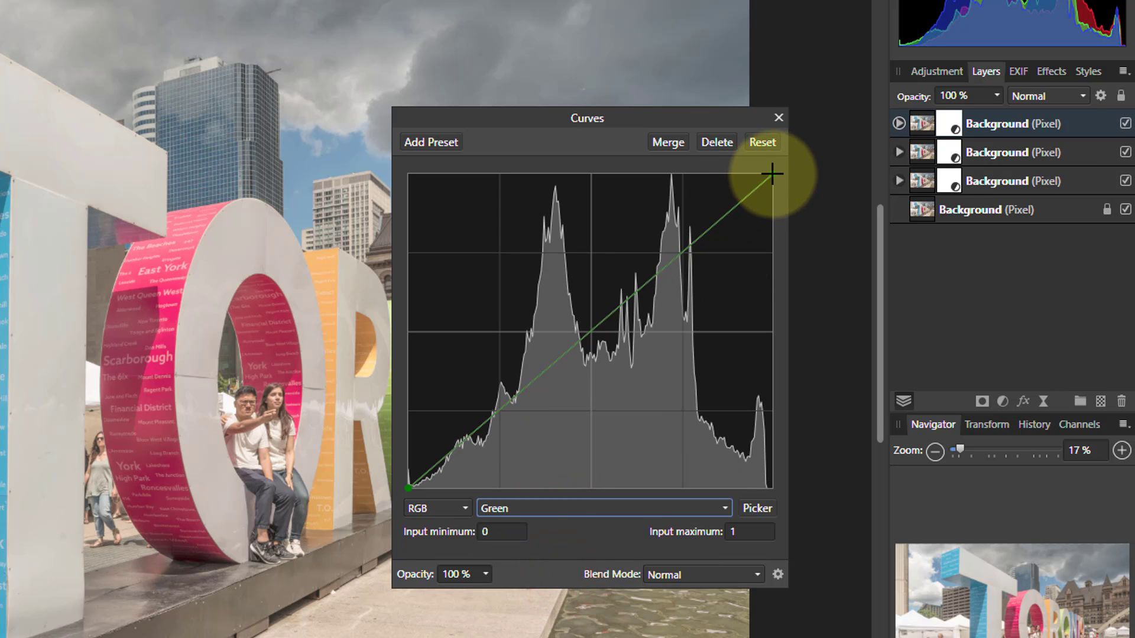
pyautogui.moveTo(771, 174); pyautogui.dragTo(799, 506)
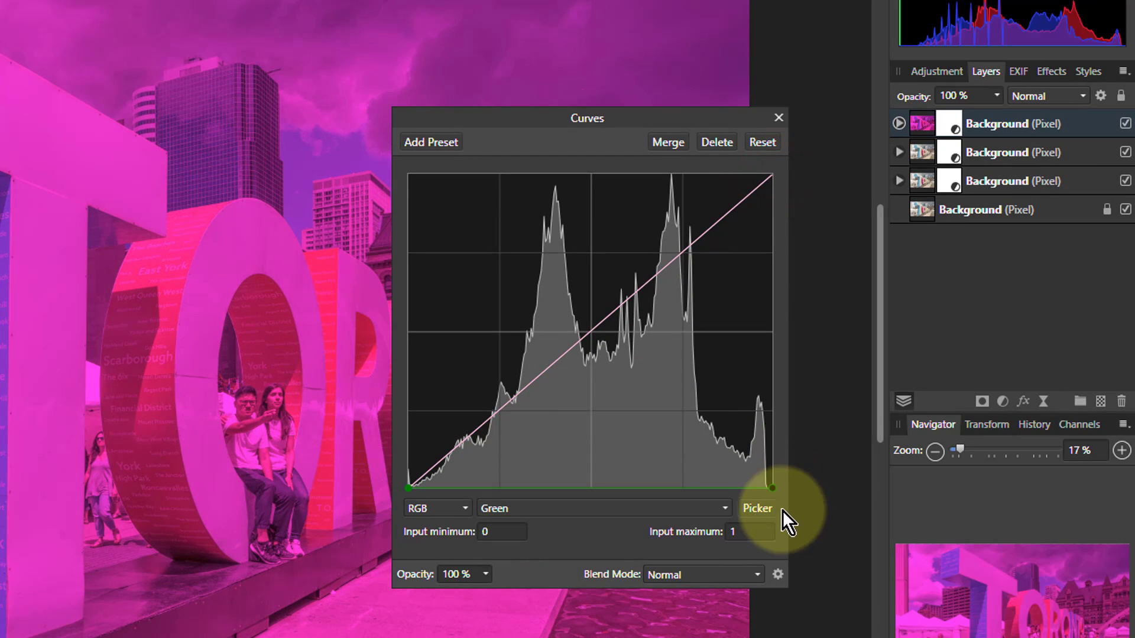
pyautogui.click(564, 510)
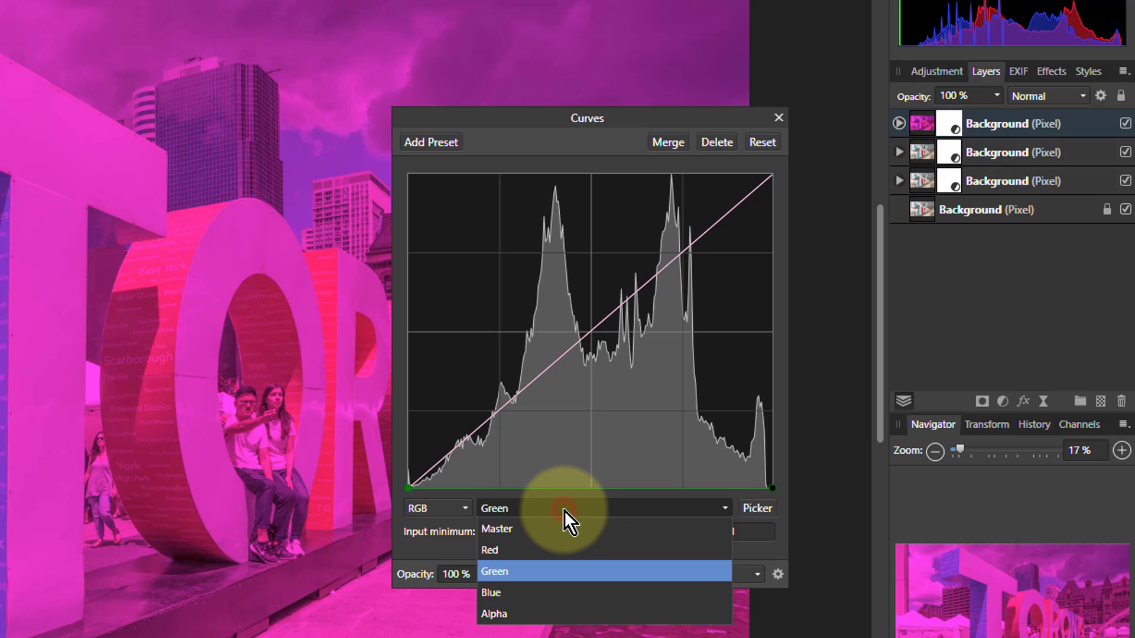
pyautogui.click(560, 591)
pyautogui.moveTo(771, 174); pyautogui.dragTo(782, 502)
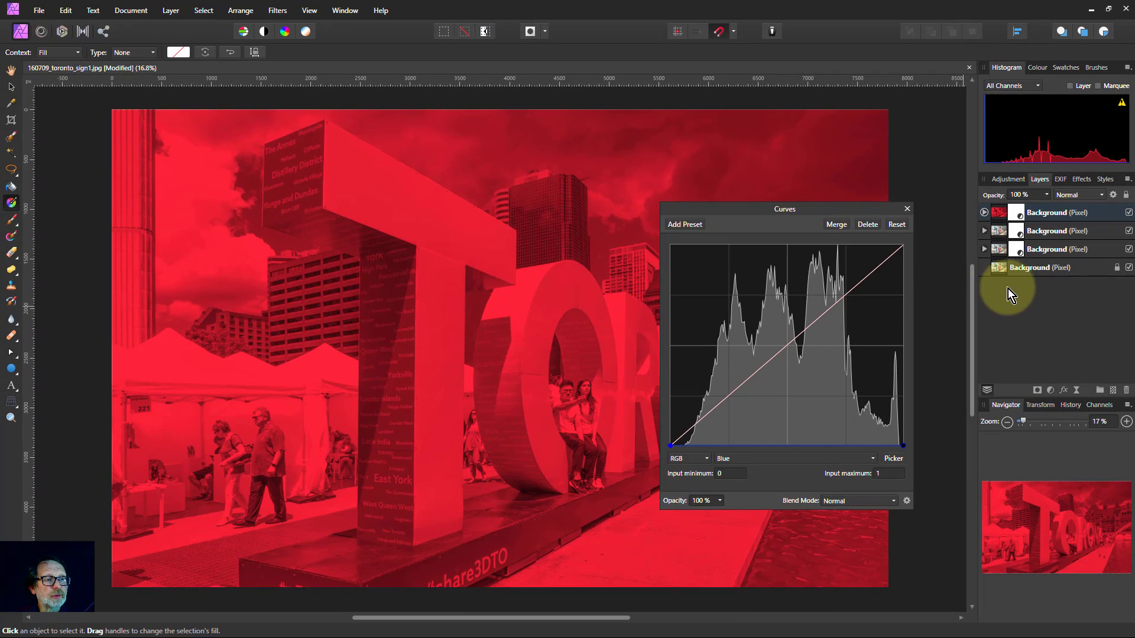
# - Zero the second copy's Red and Blue curves so it shows only the green channel
pyautogui.click(1017, 232)
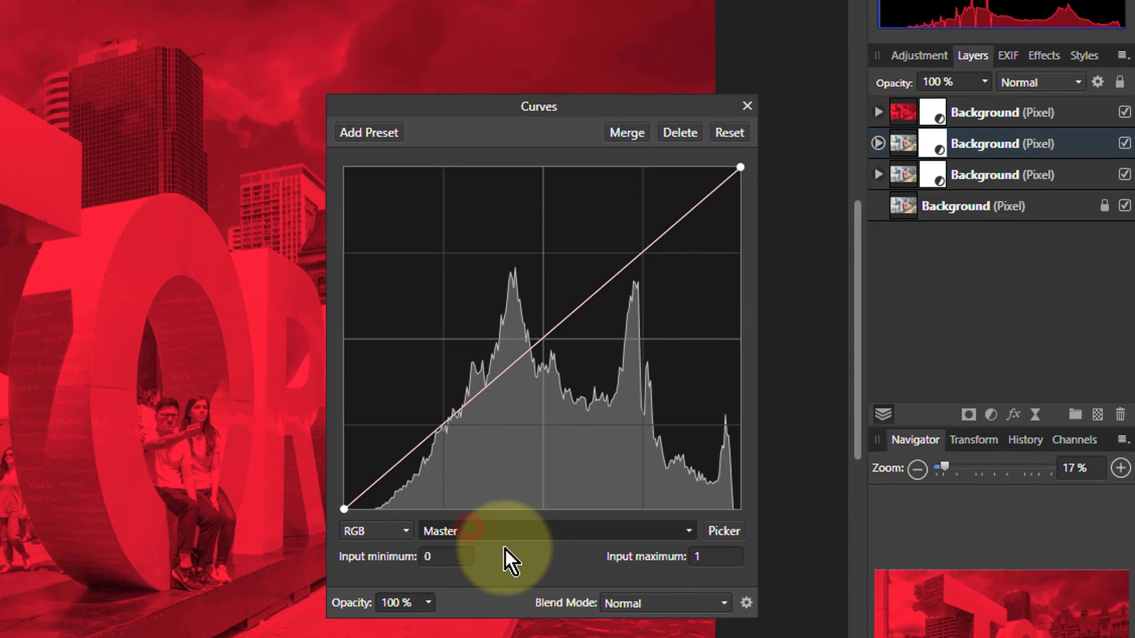
pyautogui.click(763, 460)
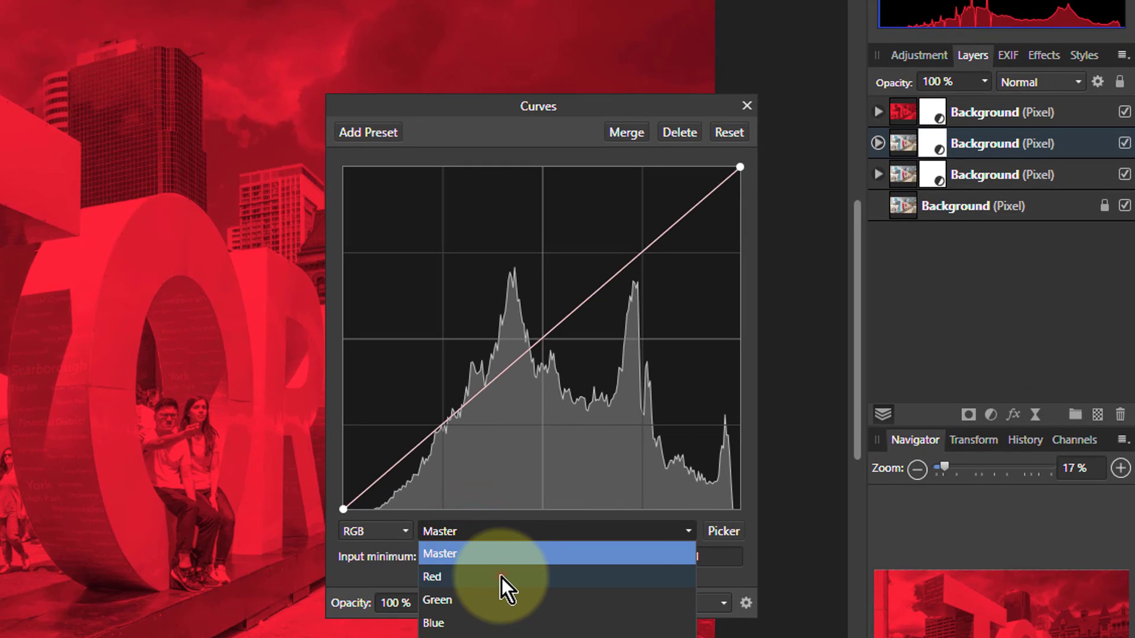
pyautogui.click(502, 577)
pyautogui.moveTo(752, 204); pyautogui.dragTo(775, 524)
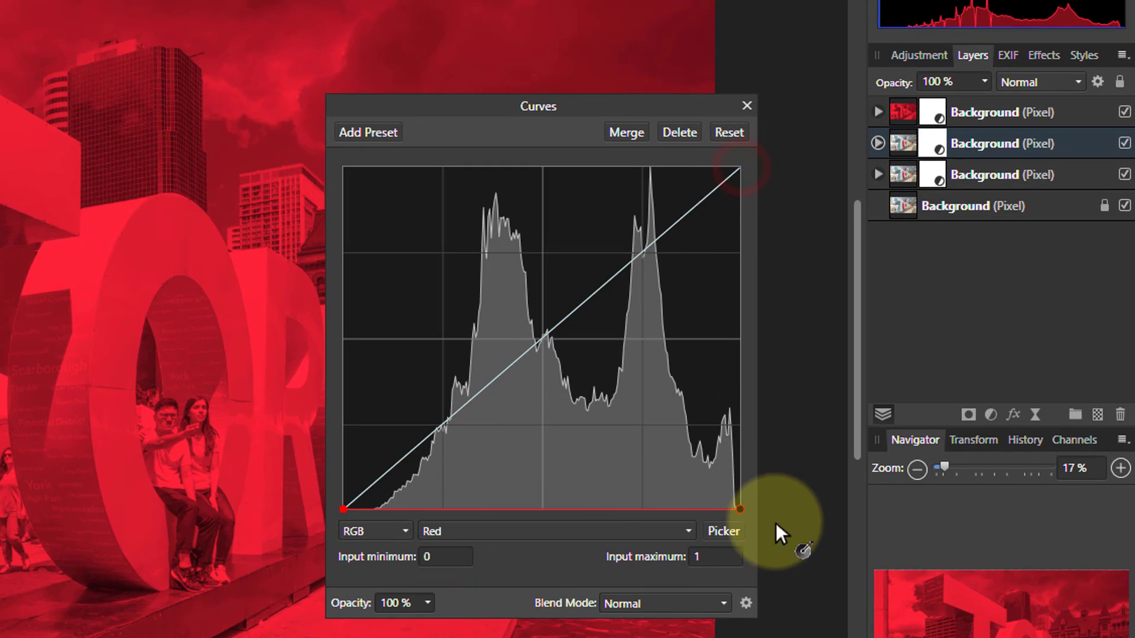
pyautogui.click(543, 535)
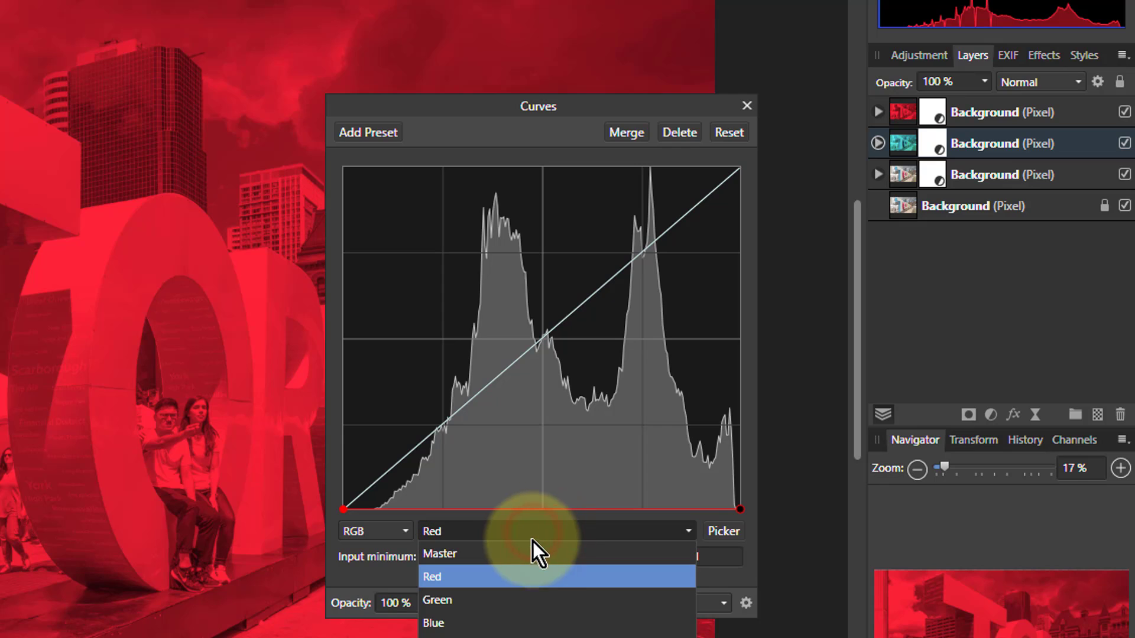
pyautogui.click(521, 624)
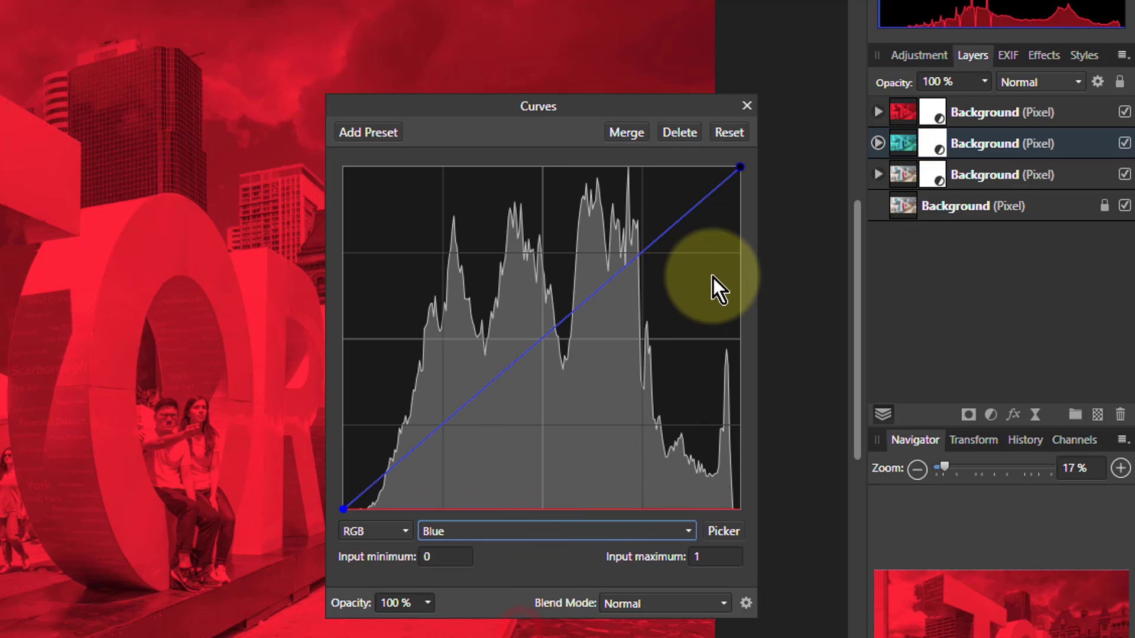
pyautogui.moveTo(740, 167); pyautogui.dragTo(753, 271)
pyautogui.moveTo(767, 402); pyautogui.dragTo(779, 606)
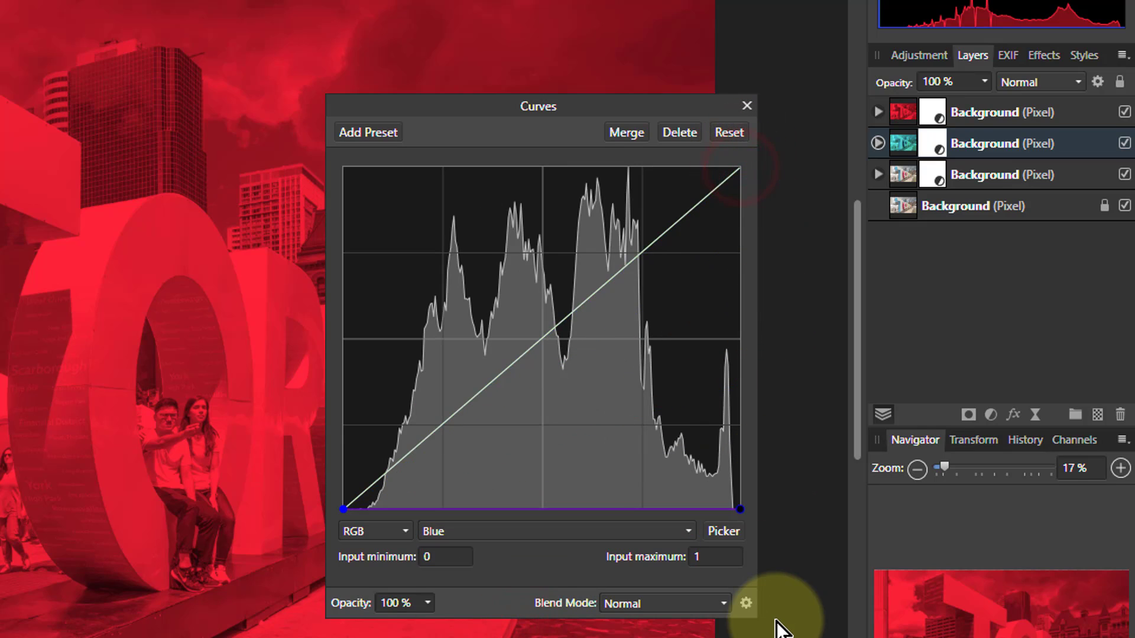
pyautogui.click(934, 176)
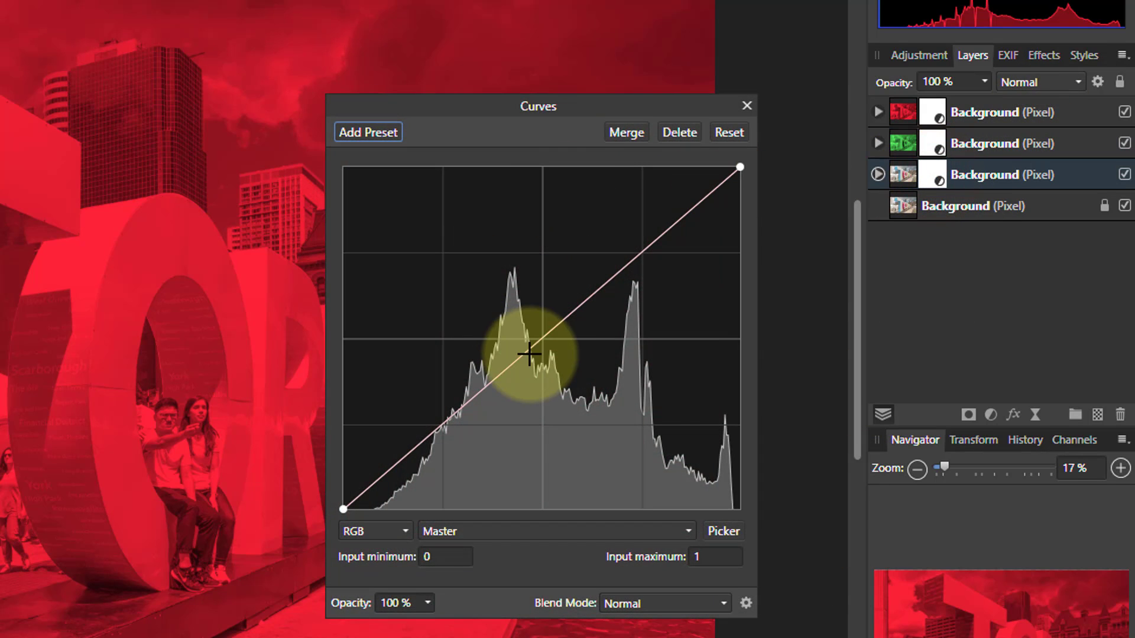
# - Zero the third copy's Red and Green curves to keep only blue, then hide the red layer
pyautogui.click(521, 535)
pyautogui.click(513, 574)
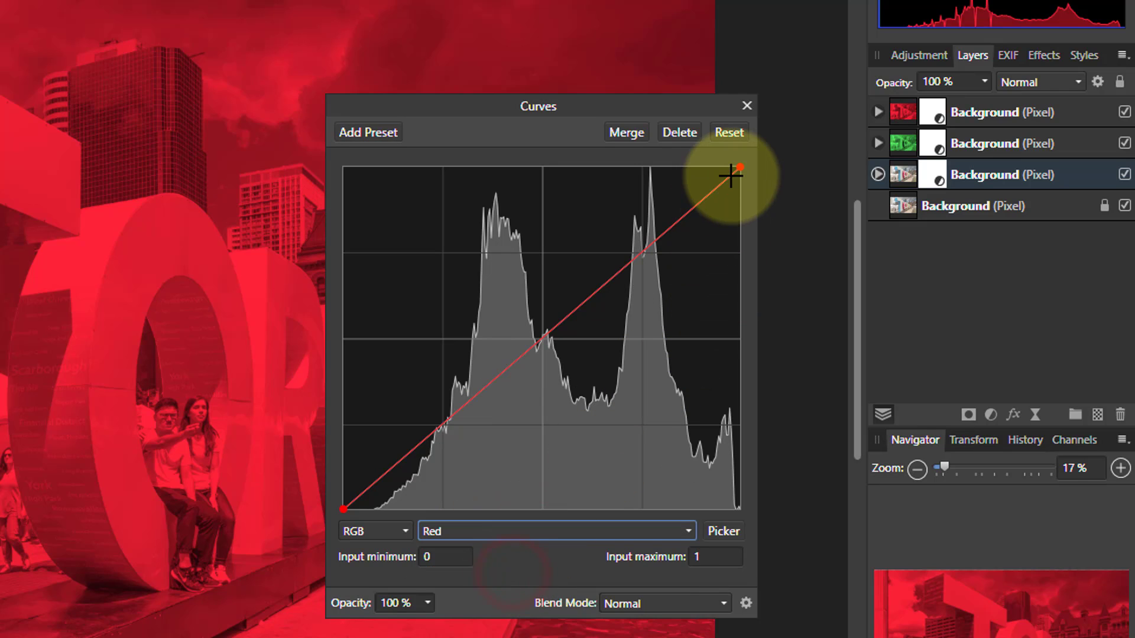
pyautogui.moveTo(739, 170); pyautogui.dragTo(783, 520)
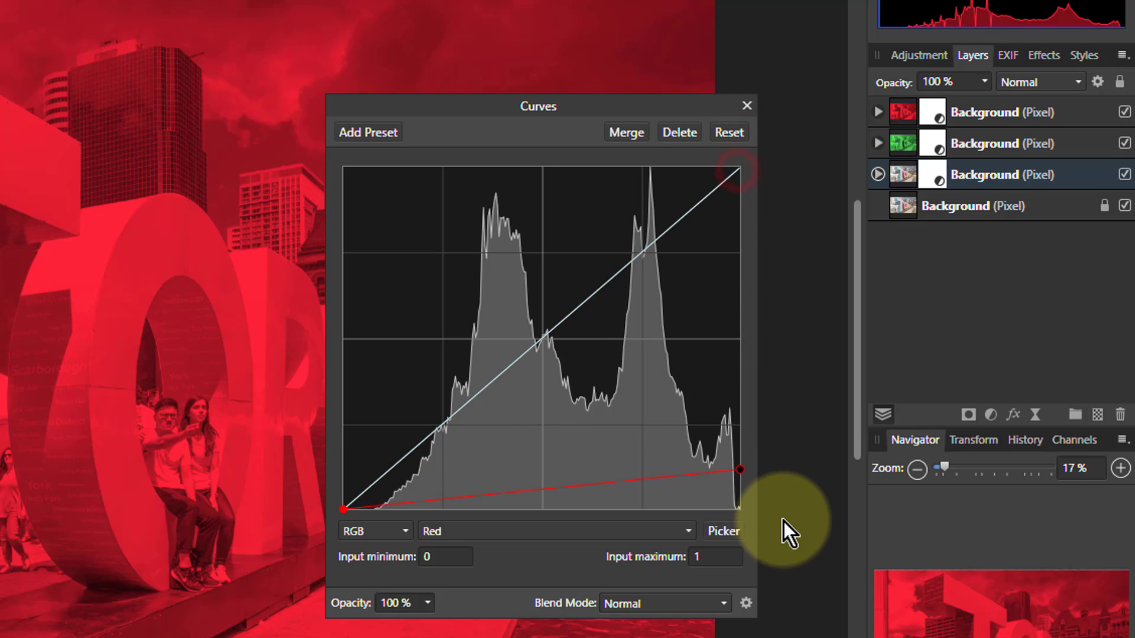
pyautogui.click(530, 535)
pyautogui.click(516, 601)
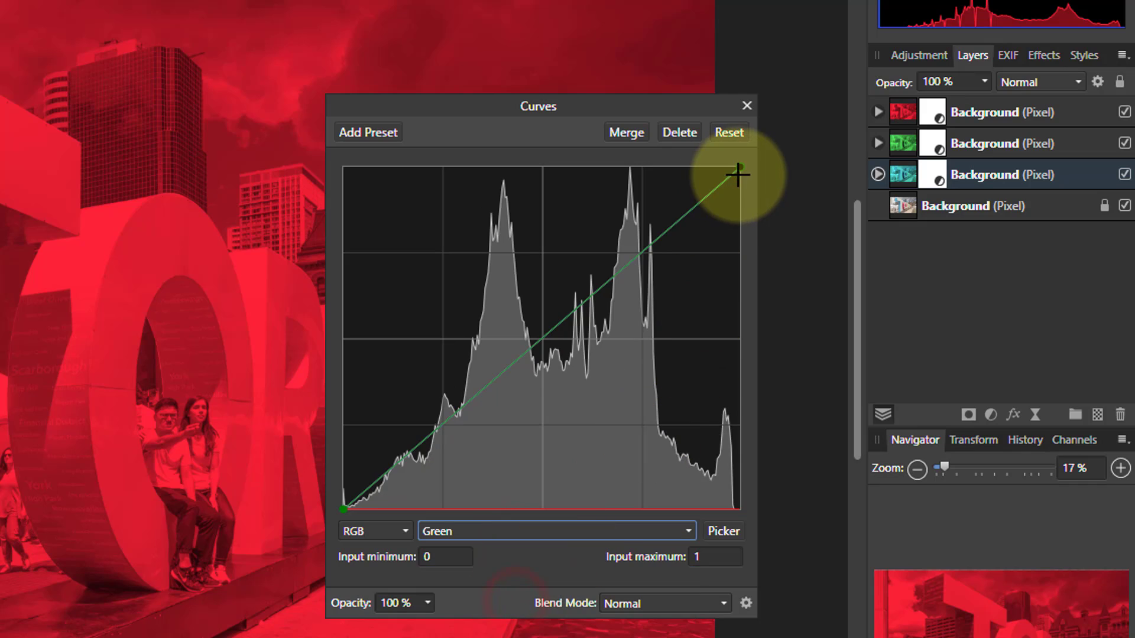
pyautogui.moveTo(739, 168); pyautogui.dragTo(780, 527)
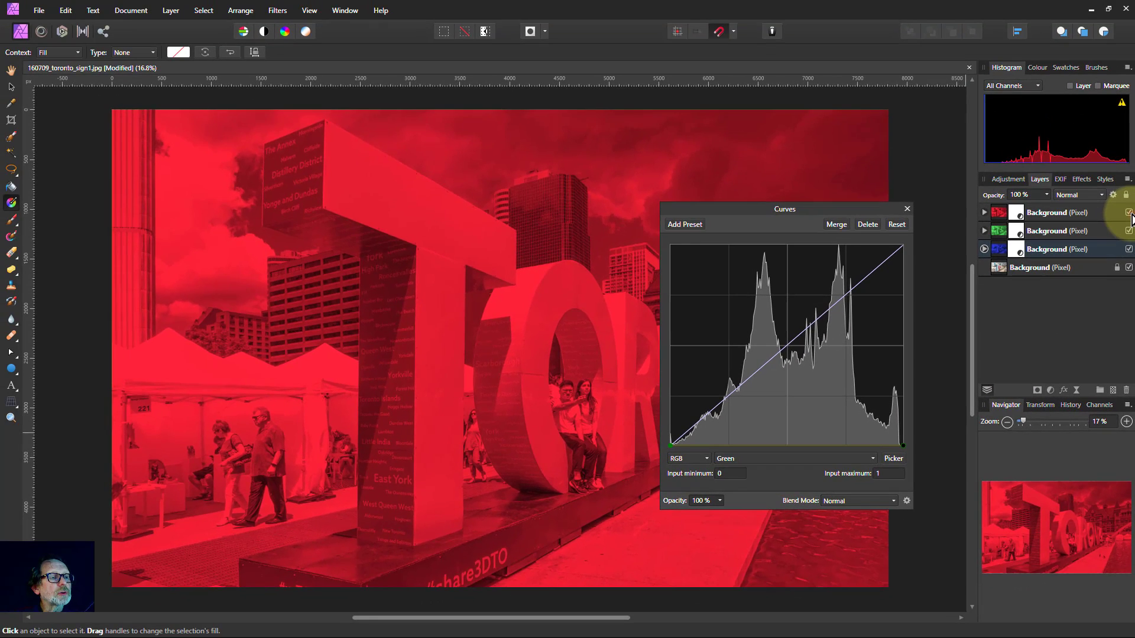
pyautogui.click(1124, 112)
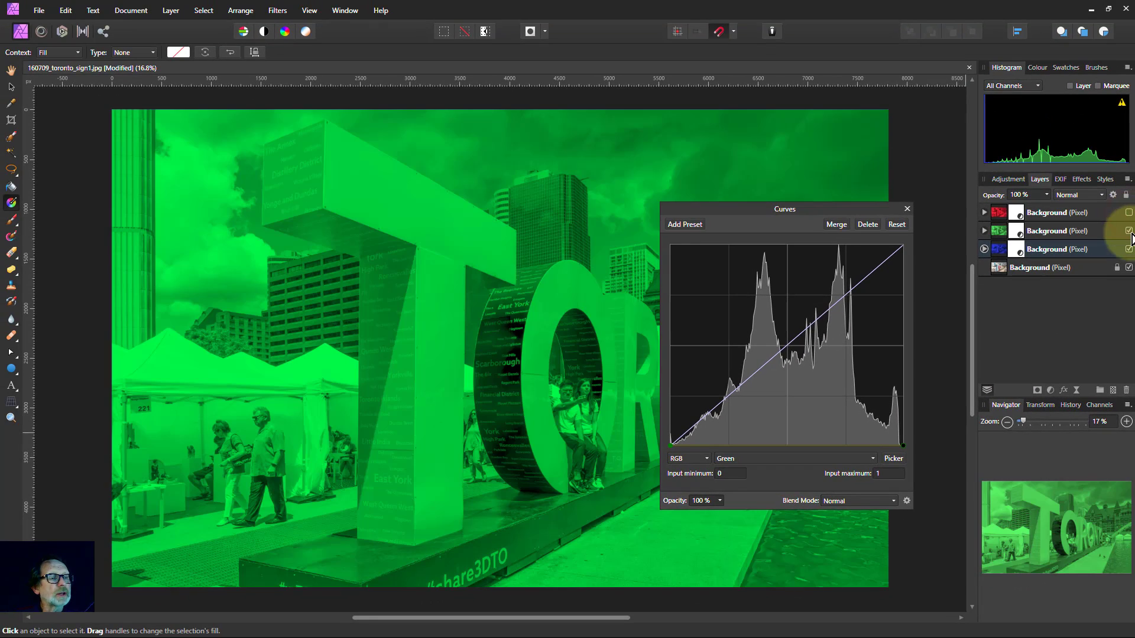
# - Show all channel layers again and set the red and green layers to the Add blend mode
pyautogui.click(1129, 231)
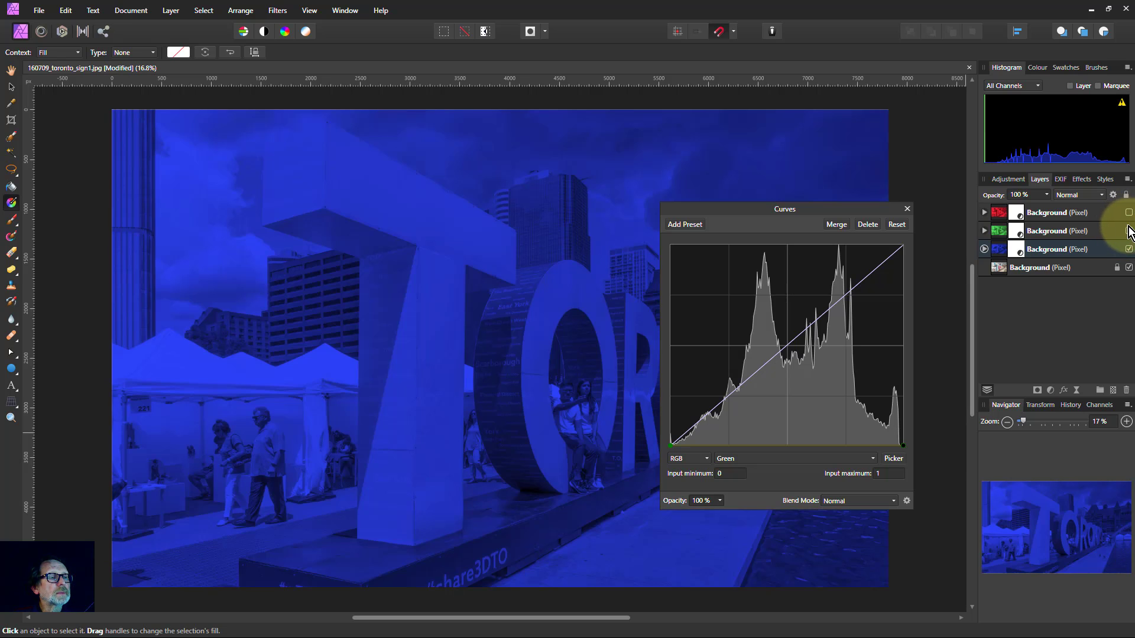
pyautogui.click(1128, 231)
pyautogui.click(1129, 212)
pyautogui.click(1058, 212)
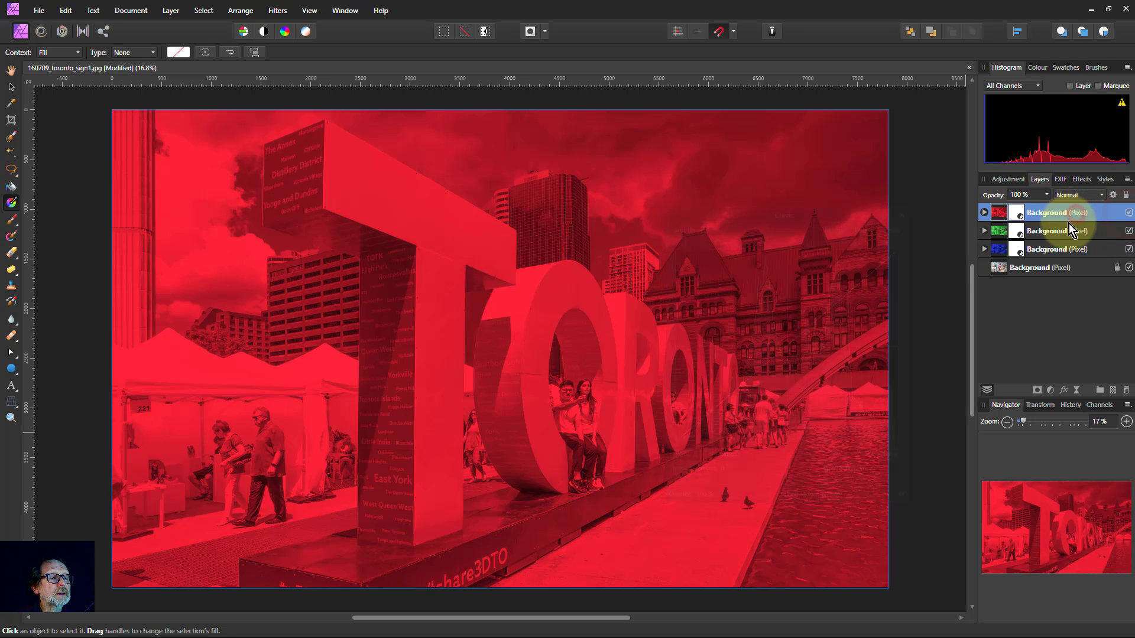
pyautogui.keyDown('shift'); pyautogui.click(1058, 233); pyautogui.keyUp('shift')
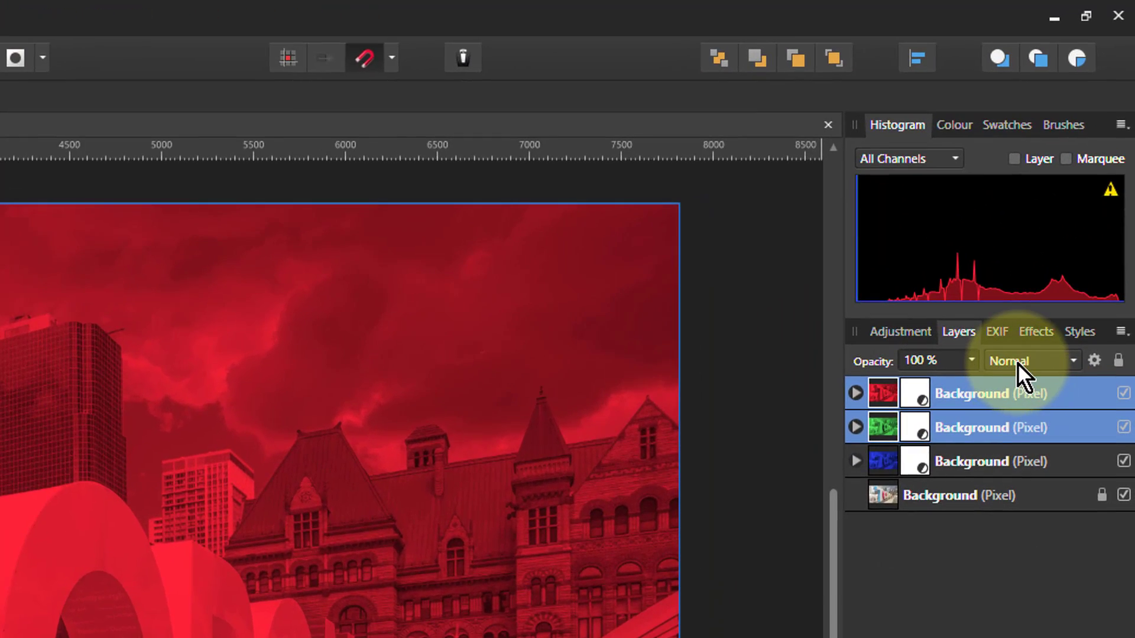
pyautogui.click(1018, 362)
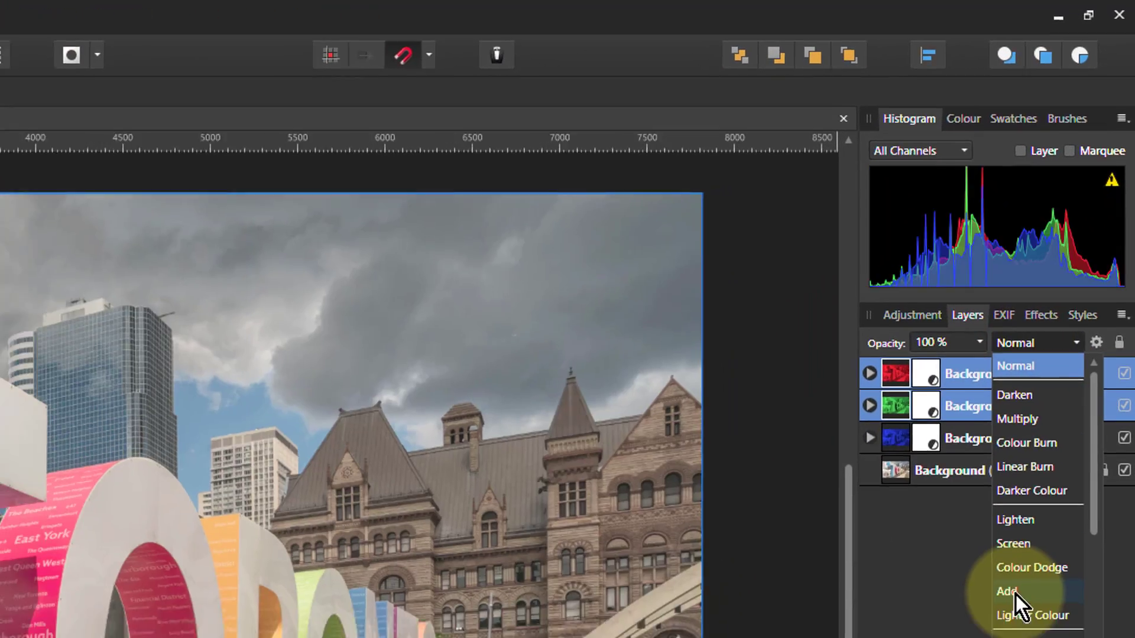
pyautogui.click(1008, 591)
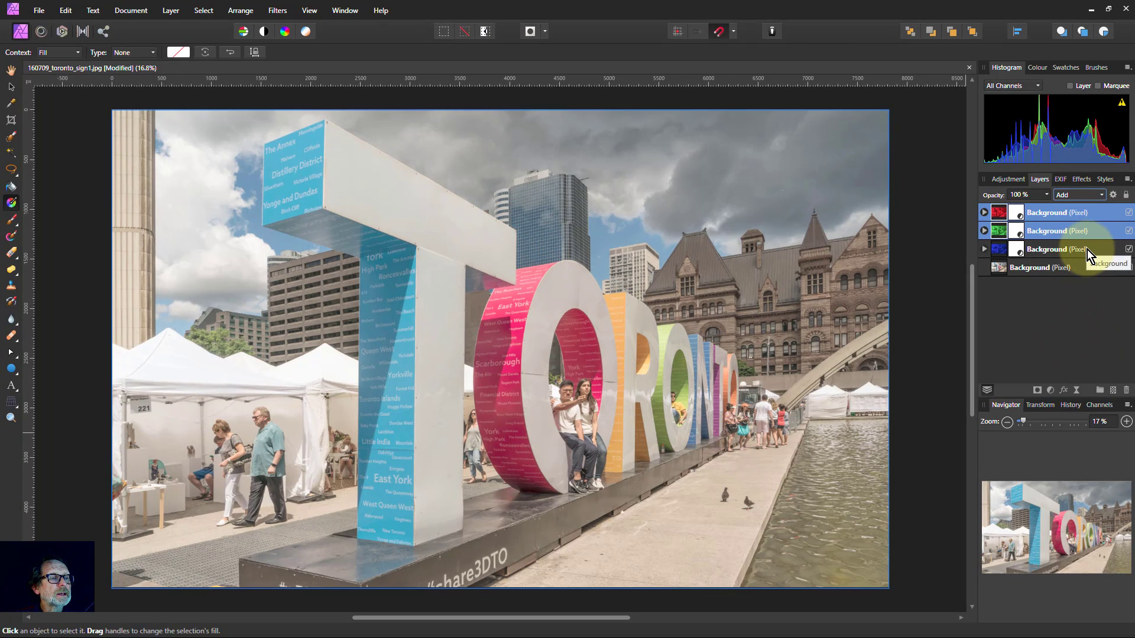
# - Select the red, green and blue channel layers and delete them
pyautogui.keyDown('shift'); pyautogui.click(1087, 250); pyautogui.keyUp('shift')
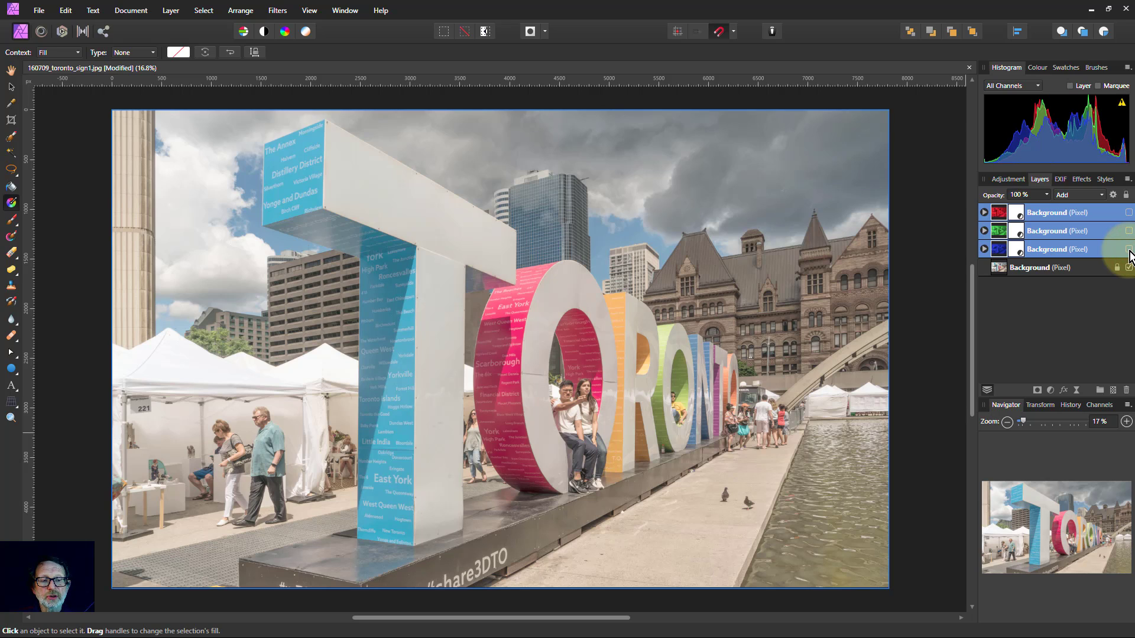
pyautogui.click(1129, 250)
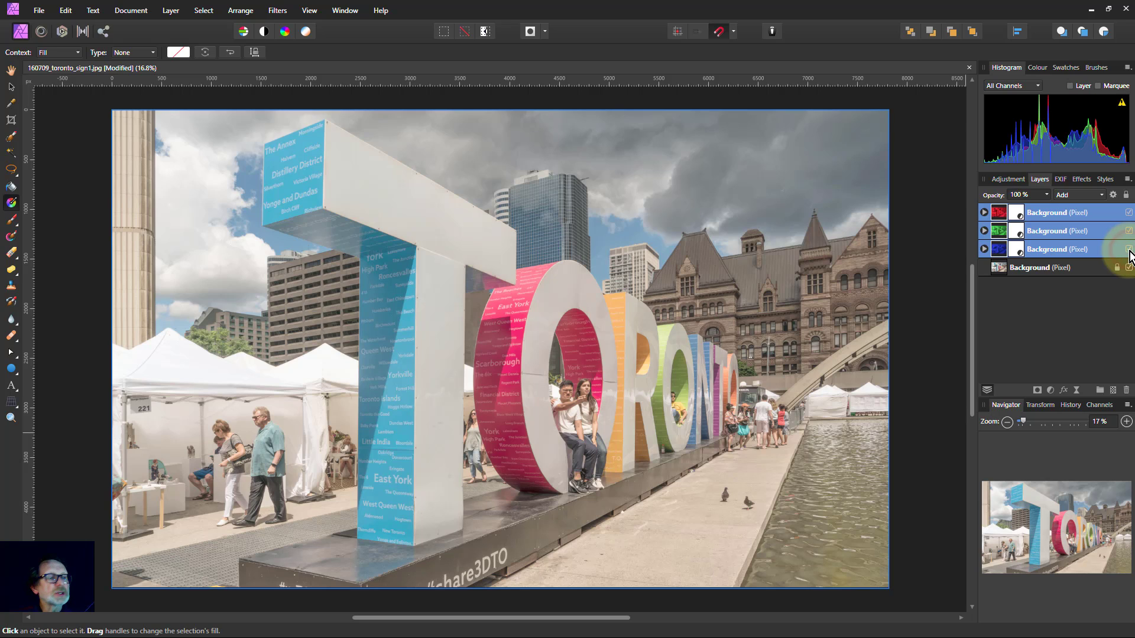
pyautogui.click(1126, 391)
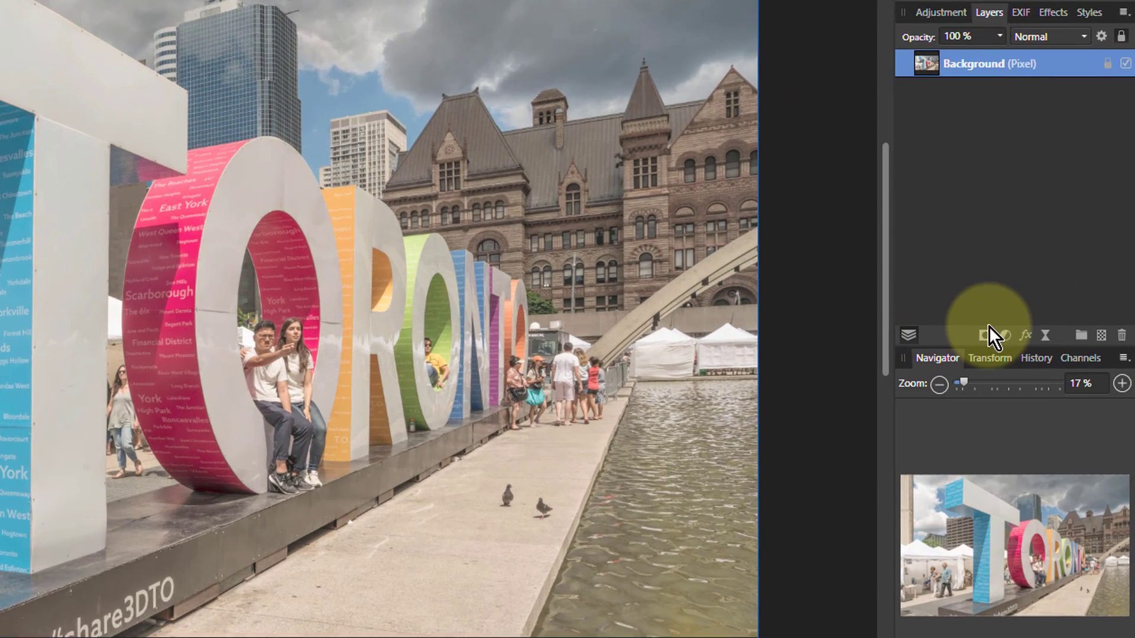
# - Add a Curves adjustment to Background and switch its colour model to CMYK
pyautogui.click(1005, 335)
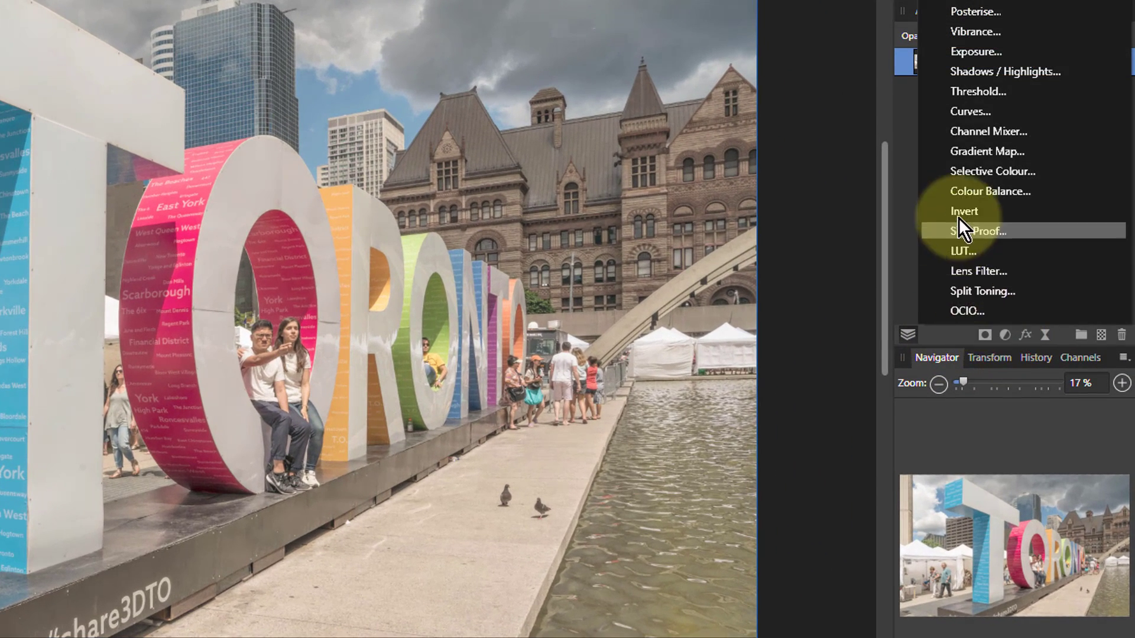
pyautogui.click(963, 112)
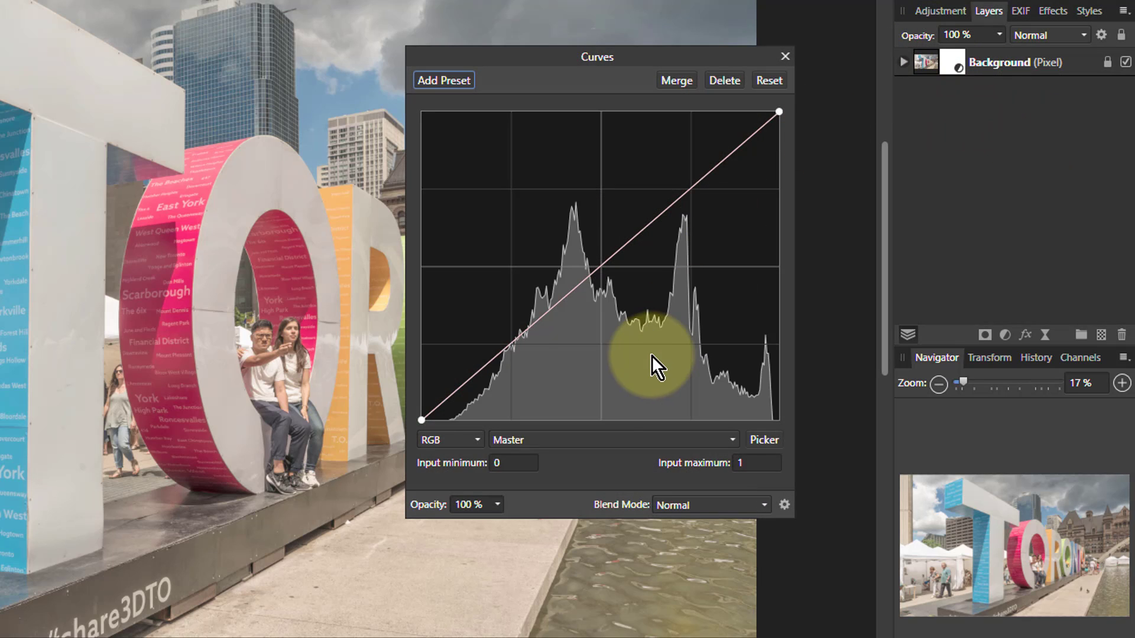
pyautogui.click(449, 442)
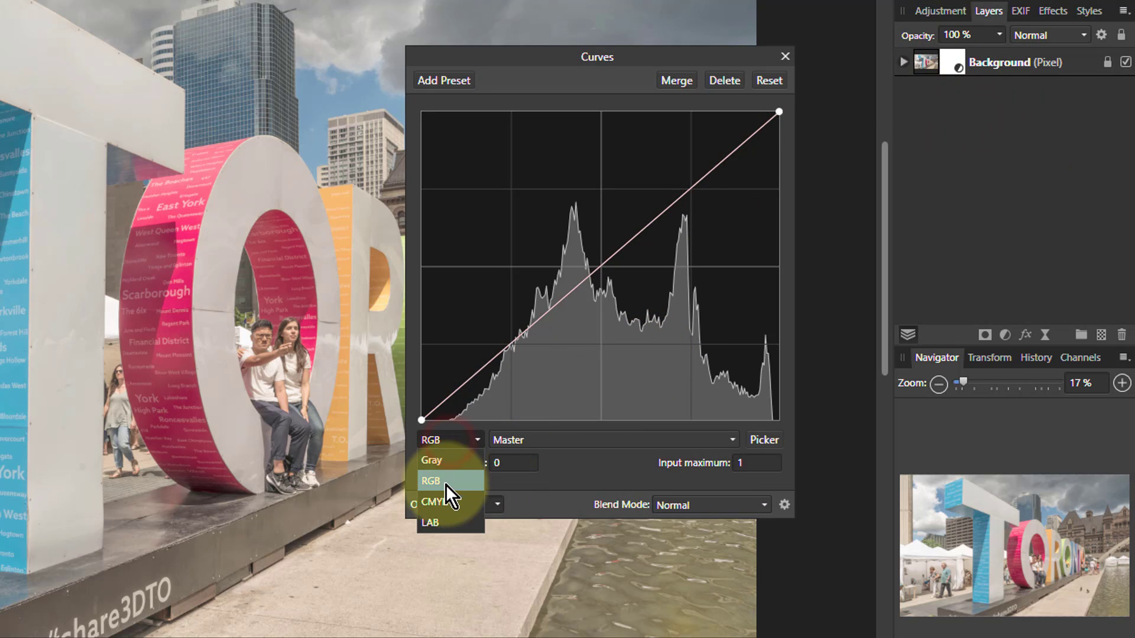
pyautogui.click(446, 500)
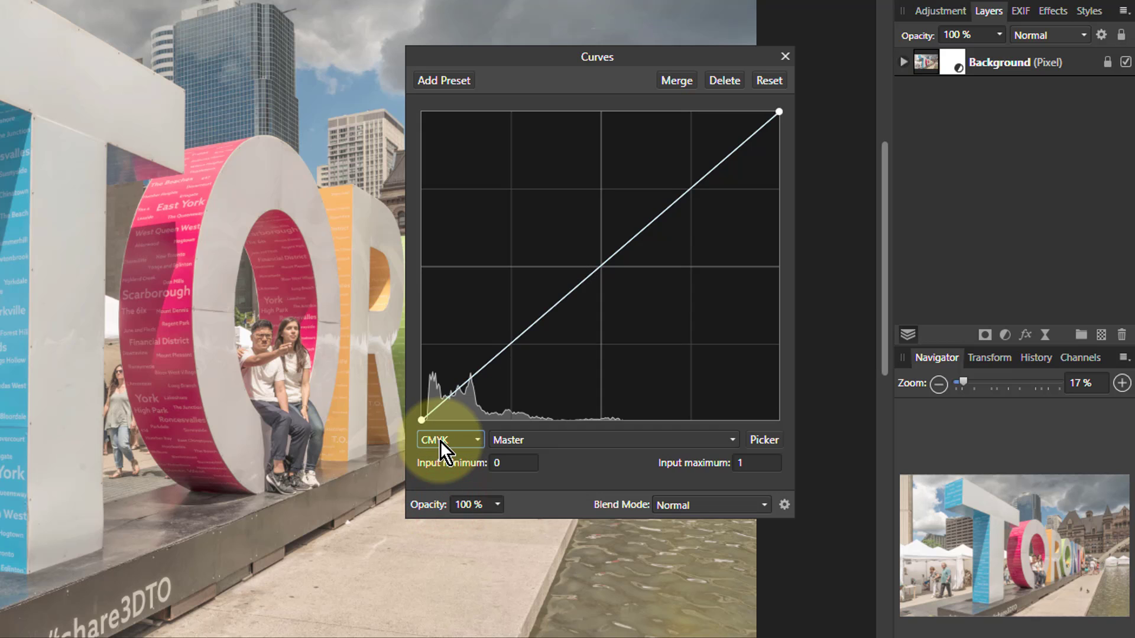
pyautogui.click(918, 66)
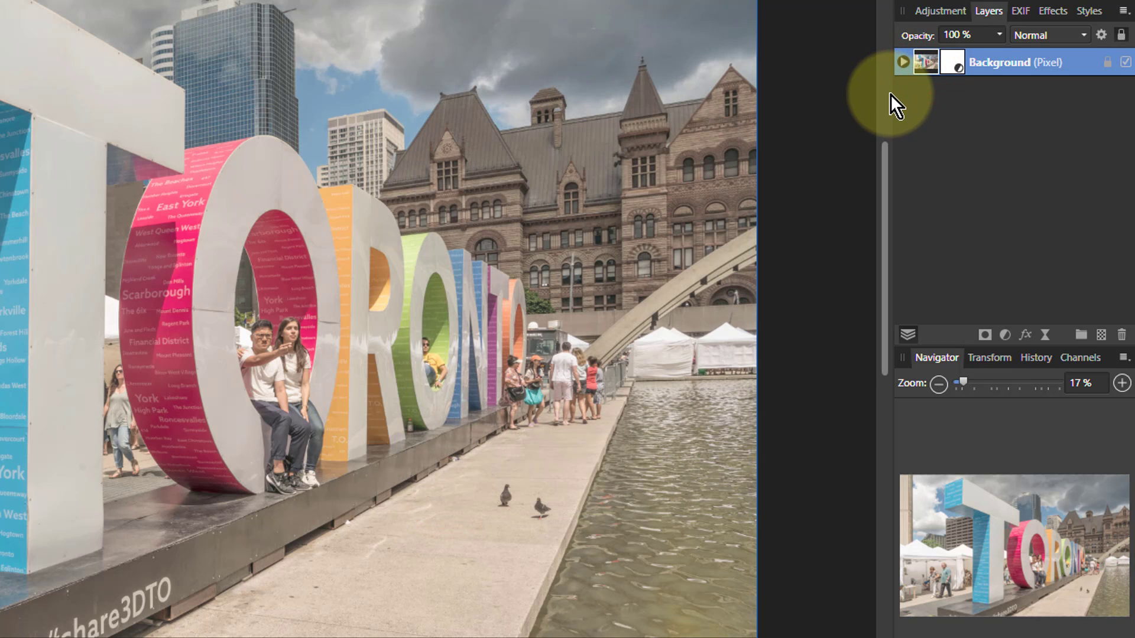
# - Duplicate the CMYK-curved Background layer, remove Curves from the bottom copy, and open the top copy's Curves
pyautogui.hotkey('ctrl', 'j')
pyautogui.hotkey('ctrl', 'j')
pyautogui.hotkey('ctrl', 'j')
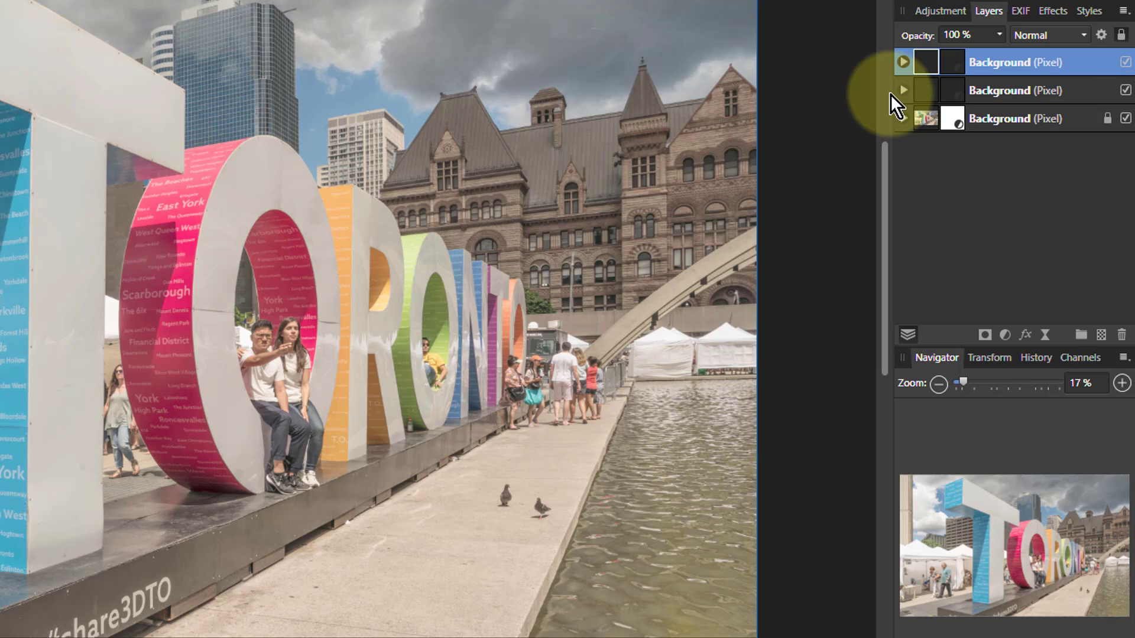
pyautogui.hotkey('ctrl', 'j')
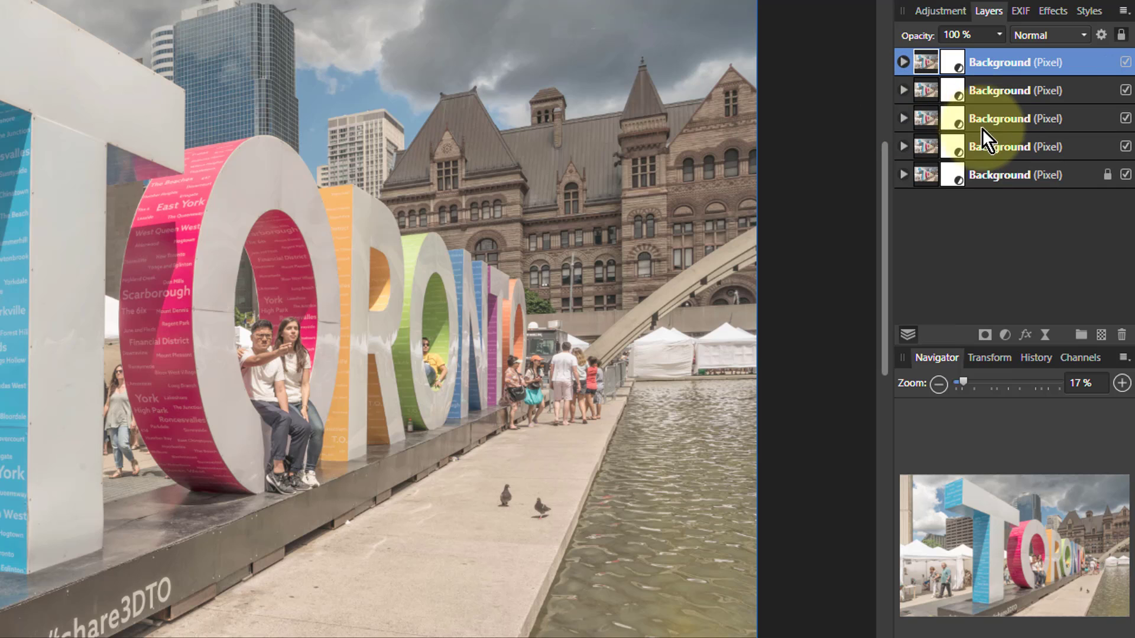
pyautogui.click(953, 168)
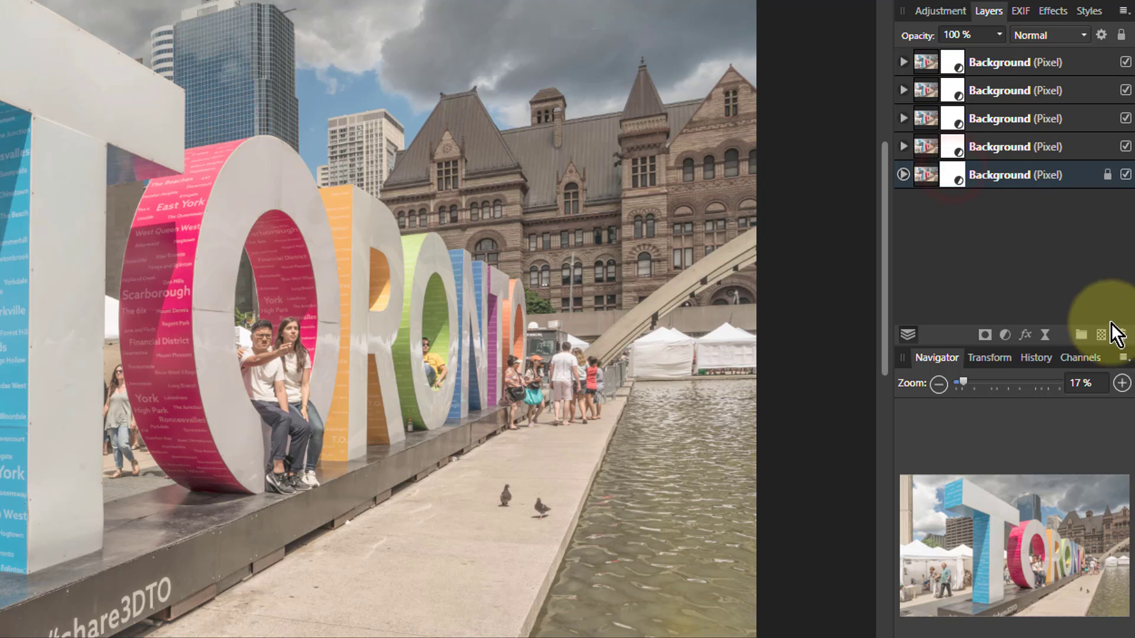
pyautogui.click(1122, 335)
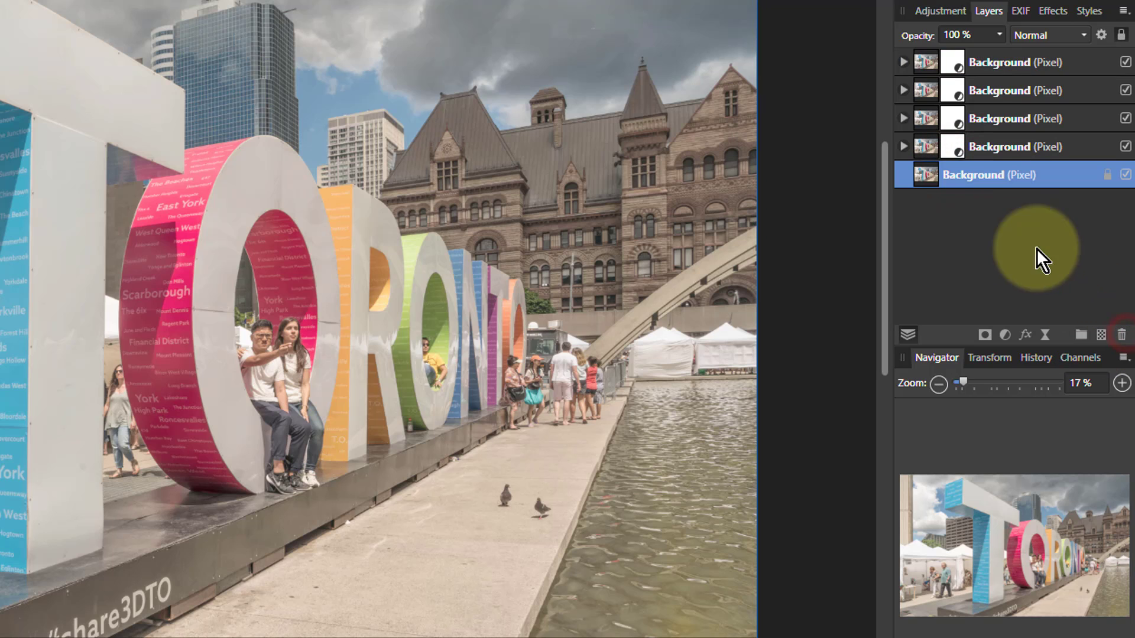
pyautogui.click(958, 62)
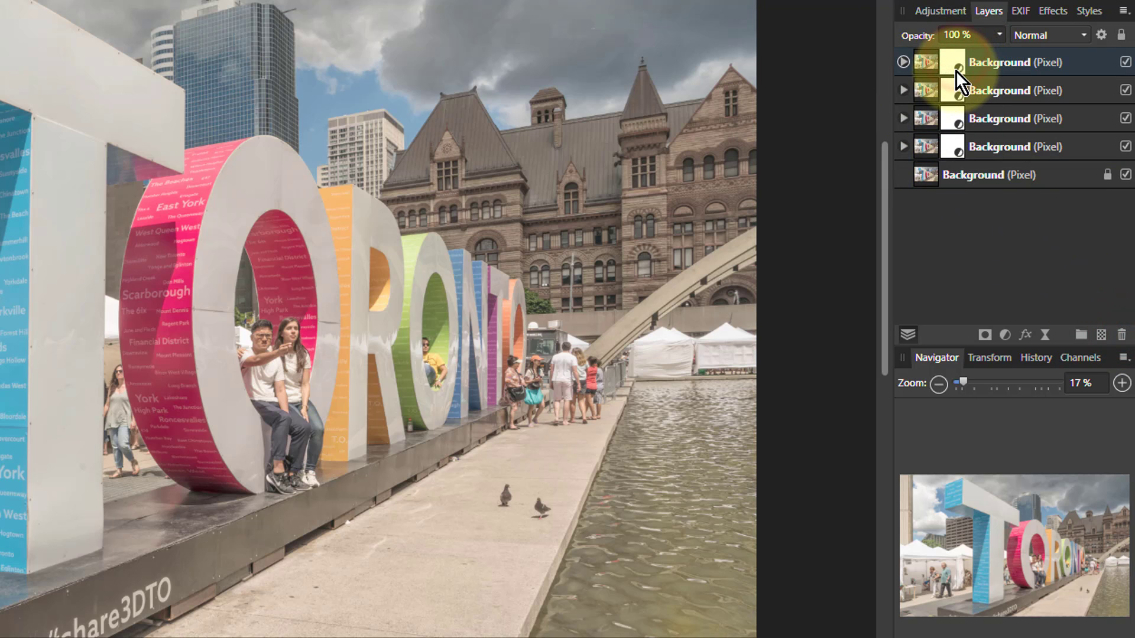
pyautogui.doubleClick(953, 59)
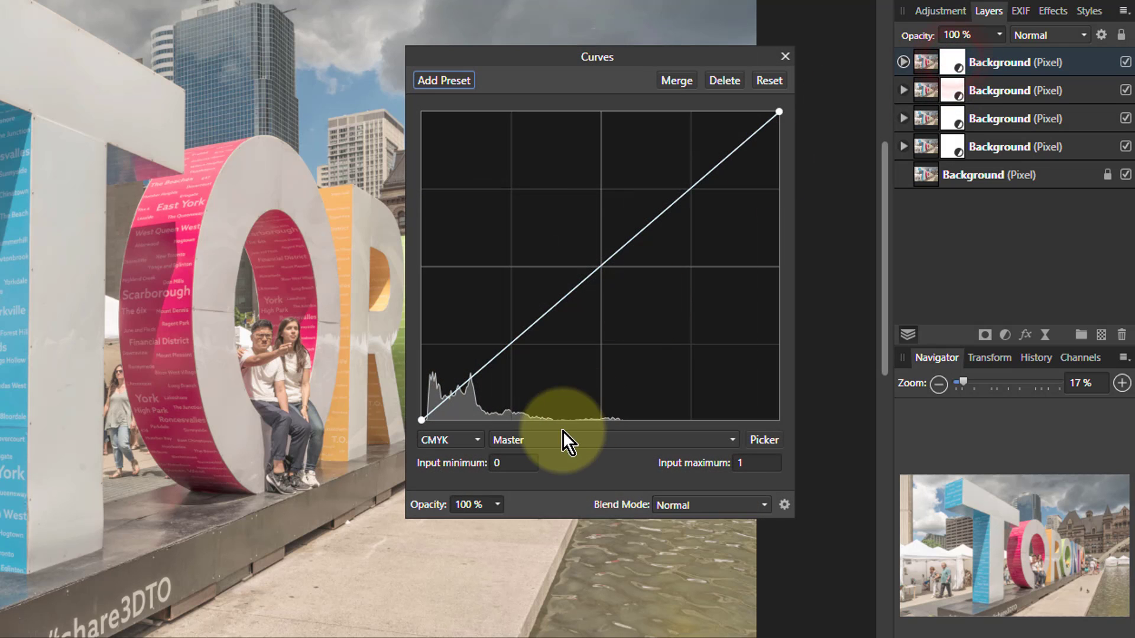
# - Zero the top copy's Magenta, Yellow and Black curves so it shows only cyan
pyautogui.click(589, 441)
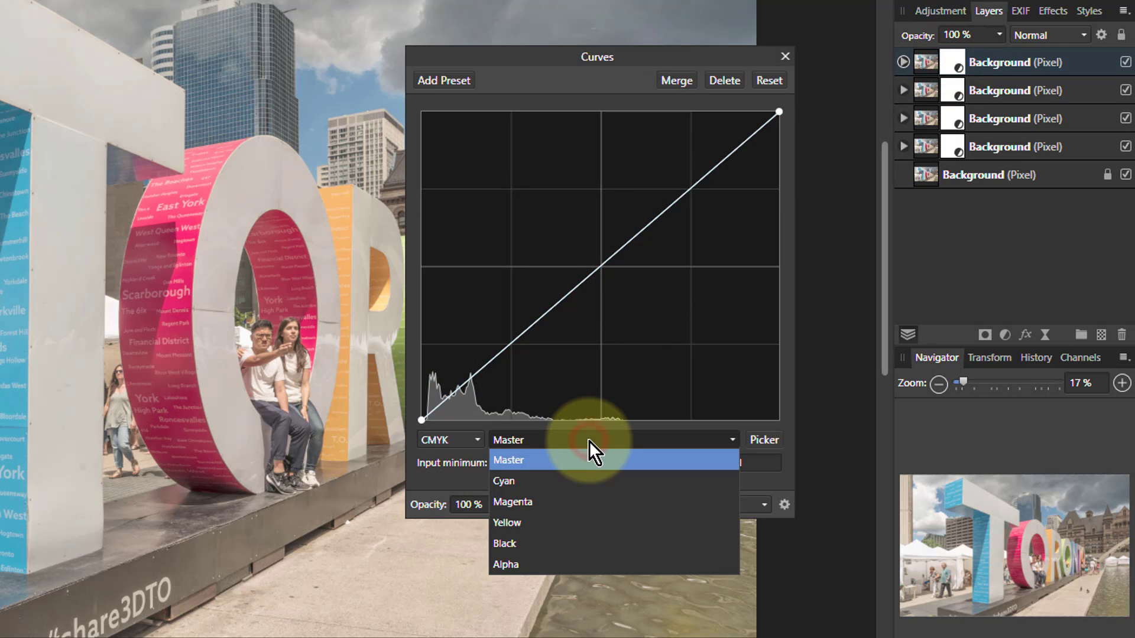
pyautogui.click(558, 502)
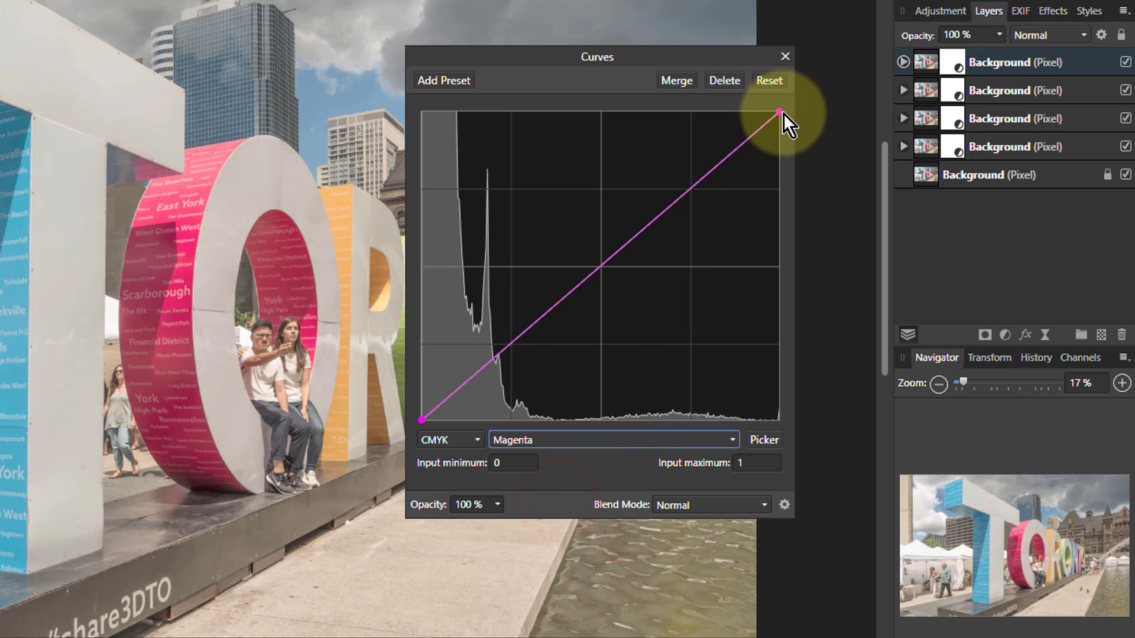
pyautogui.moveTo(779, 111); pyautogui.dragTo(779, 420)
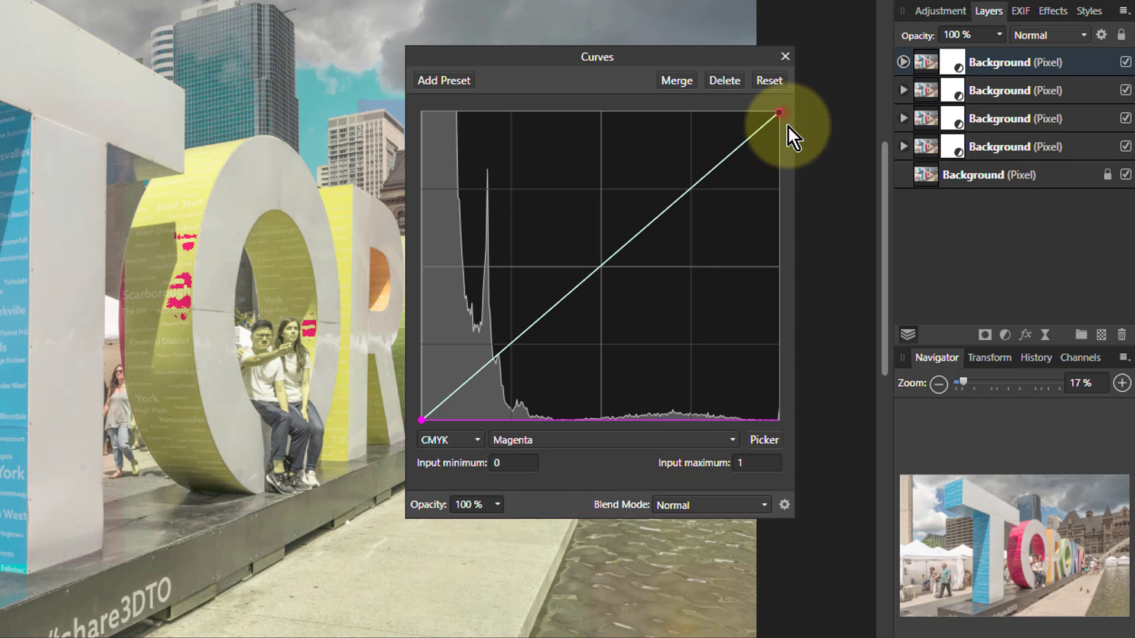
pyautogui.click(591, 441)
pyautogui.click(583, 522)
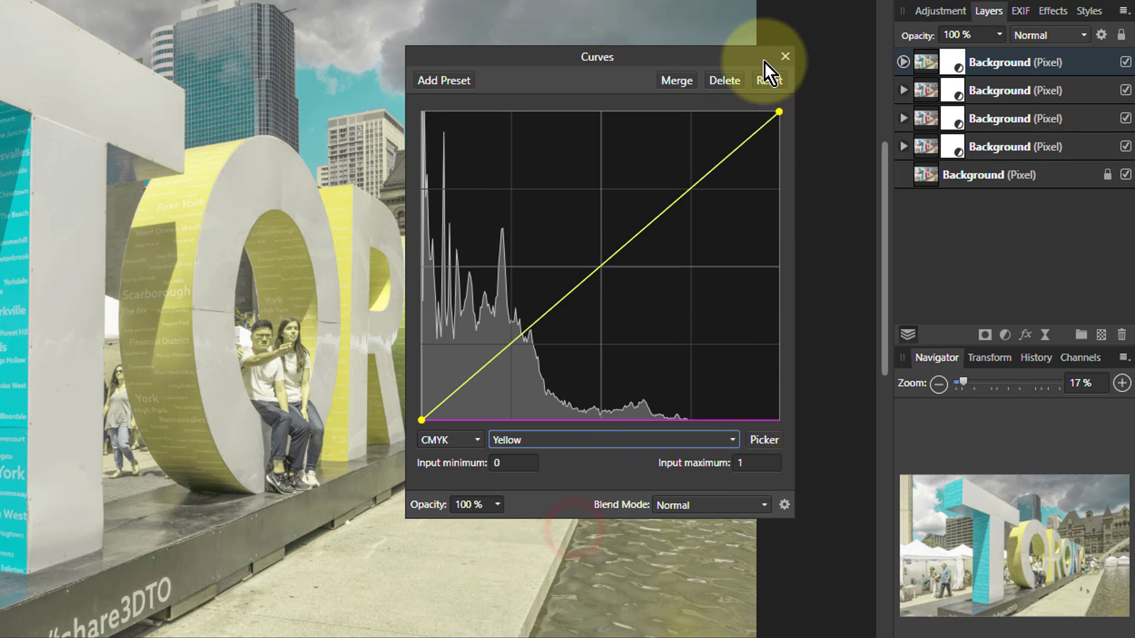
pyautogui.moveTo(778, 111); pyautogui.dragTo(779, 420)
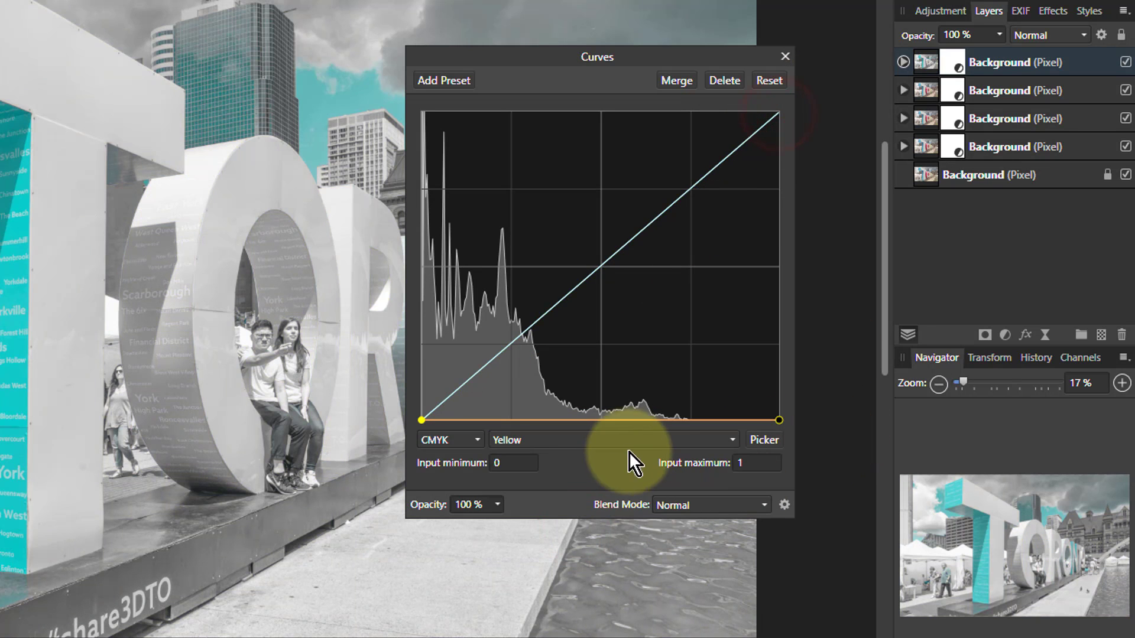
pyautogui.click(597, 439)
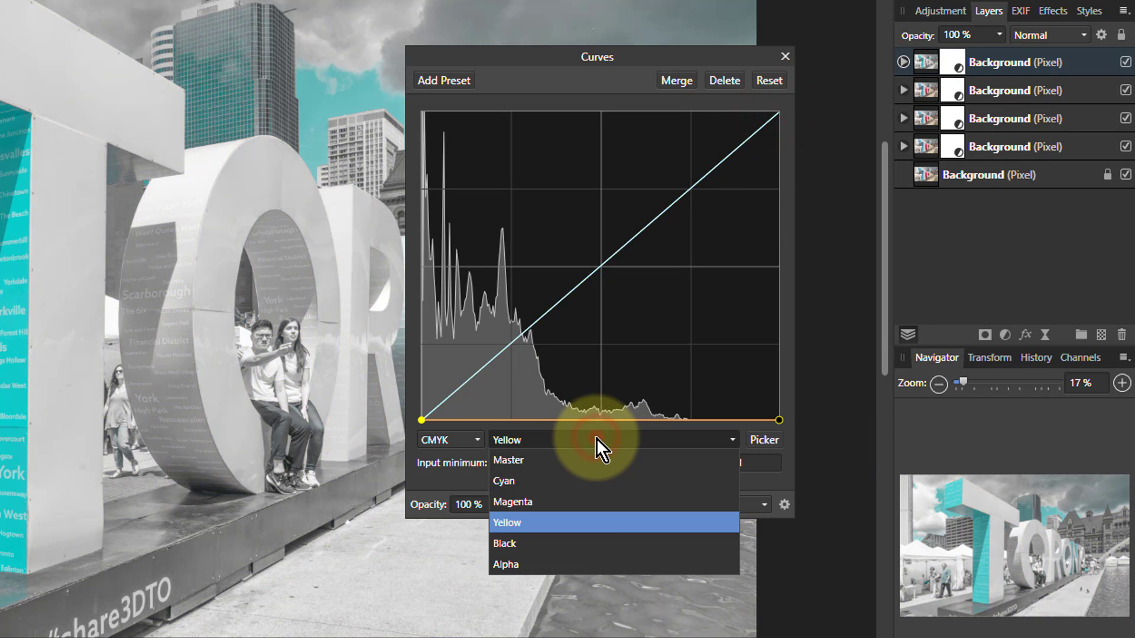
pyautogui.click(572, 544)
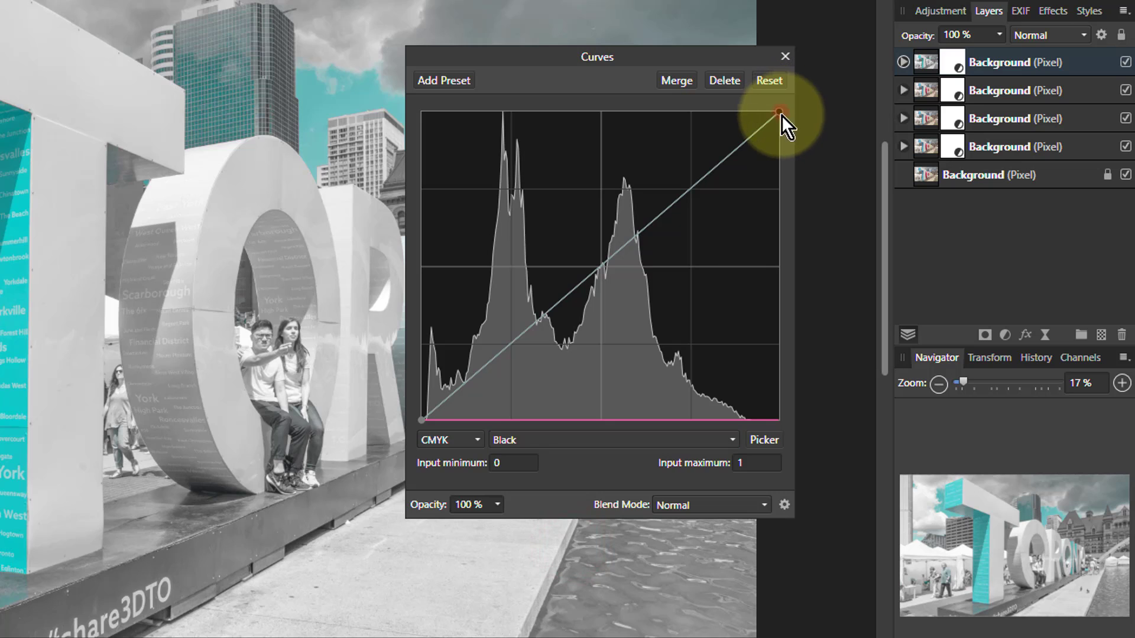
pyautogui.moveTo(779, 112); pyautogui.dragTo(779, 421)
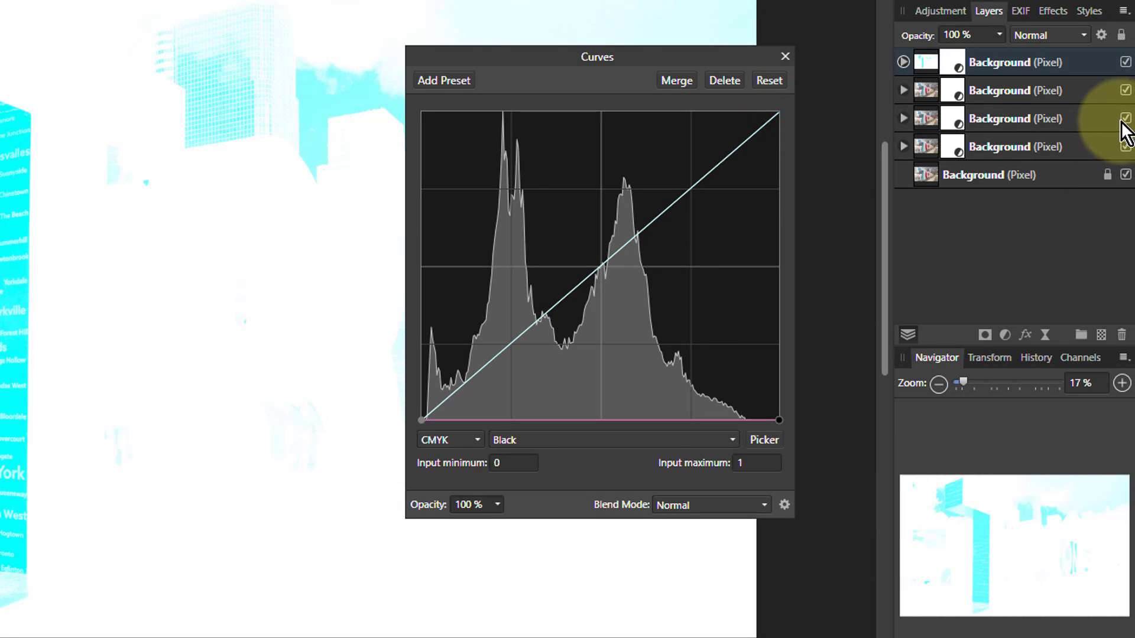
# - Zero the second copy's Cyan, Yellow and Black curves so it shows only magenta
pyautogui.click(956, 89)
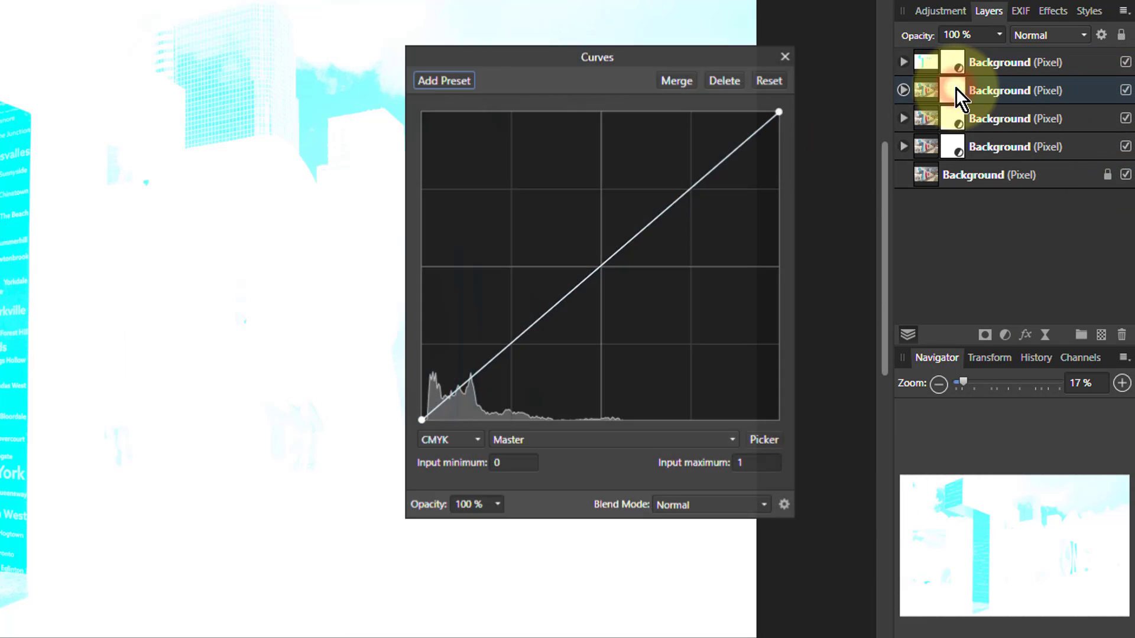
pyautogui.click(582, 440)
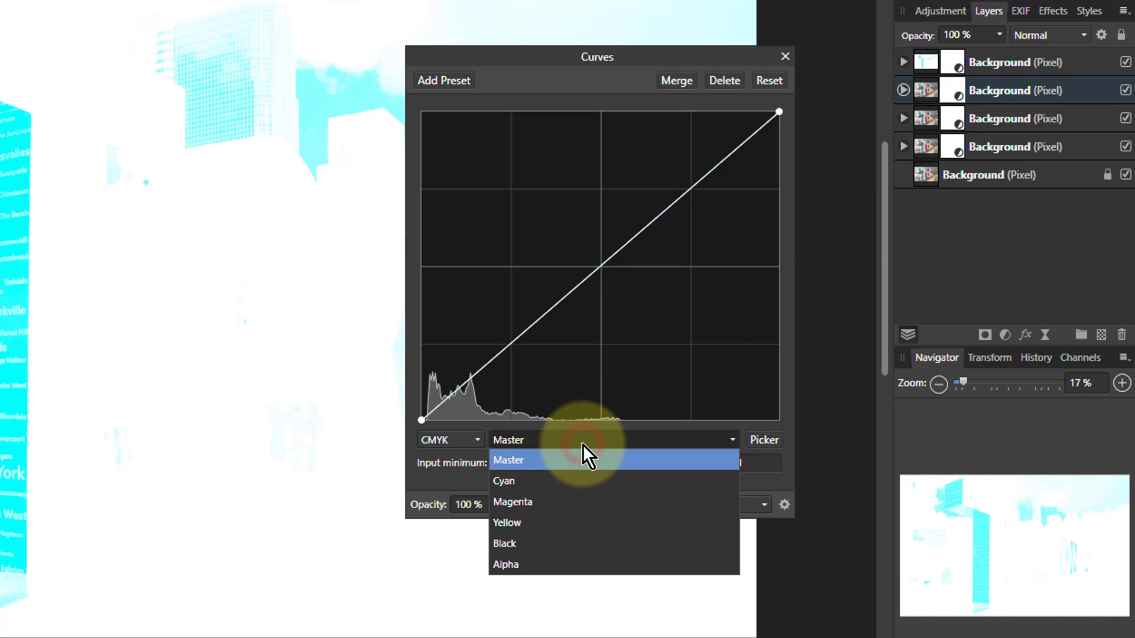
pyautogui.click(588, 481)
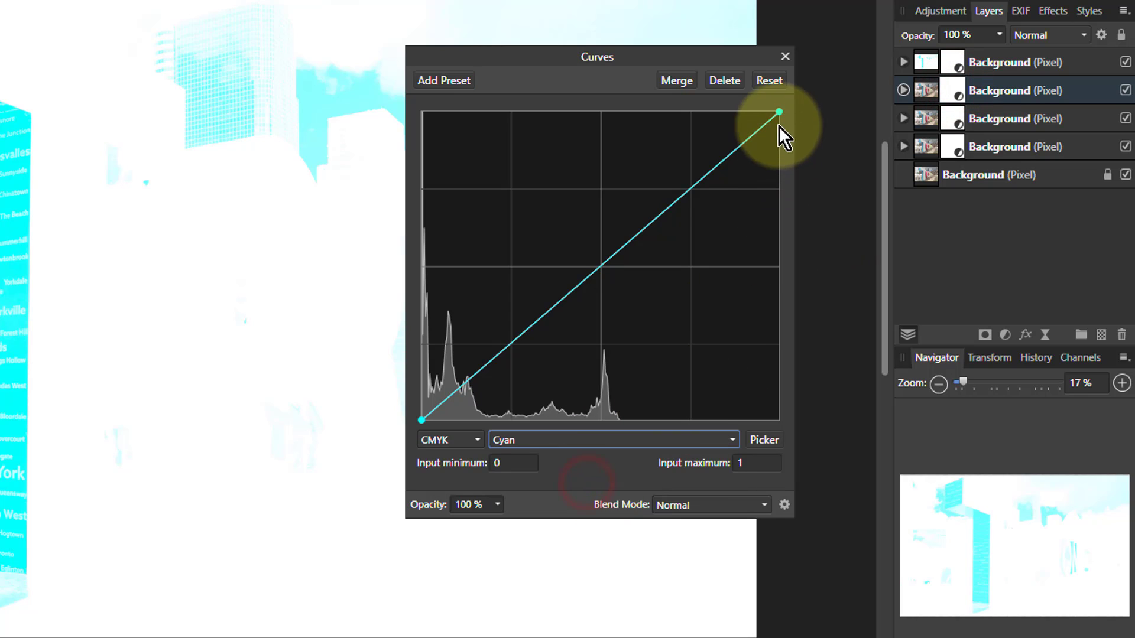
pyautogui.moveTo(779, 112); pyautogui.dragTo(787, 470)
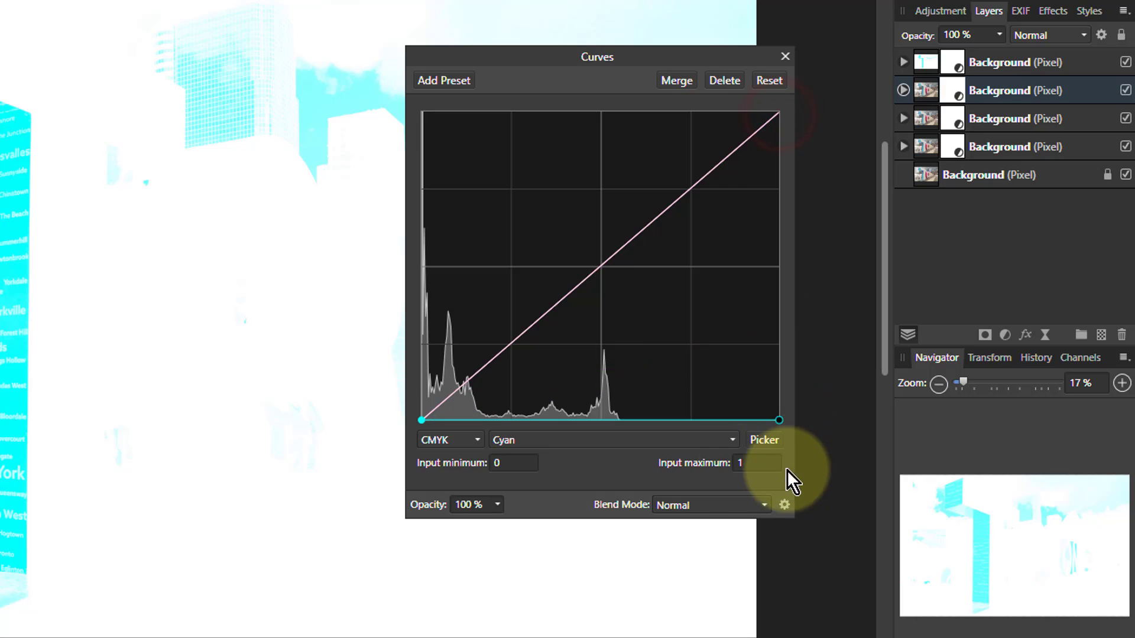
pyautogui.click(591, 442)
pyautogui.click(586, 523)
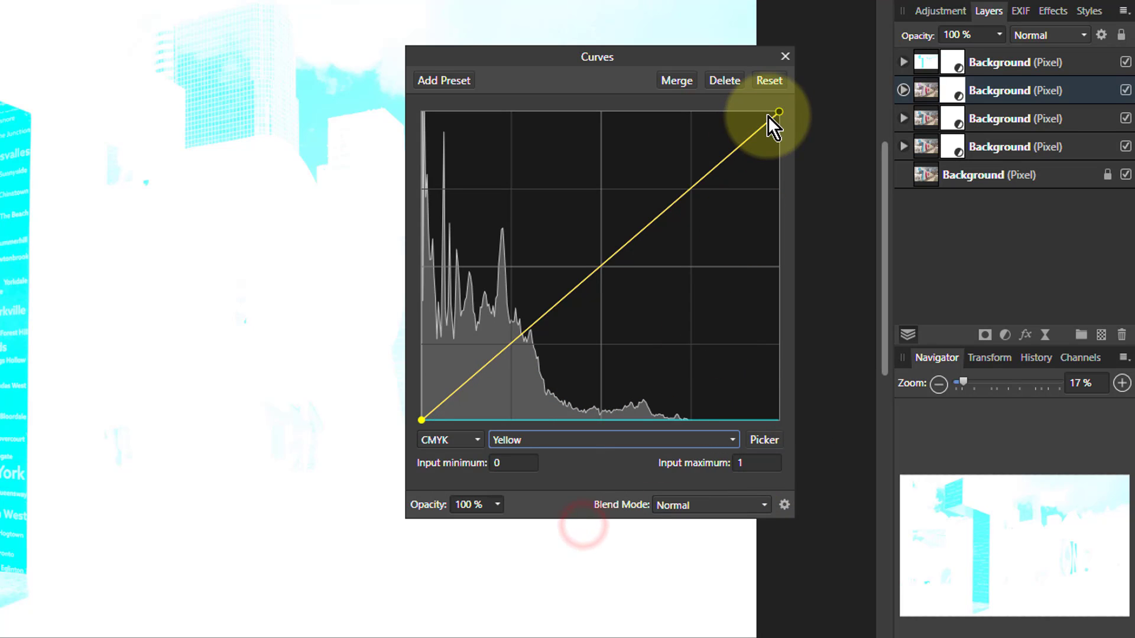
pyautogui.moveTo(779, 112); pyautogui.dragTo(785, 467)
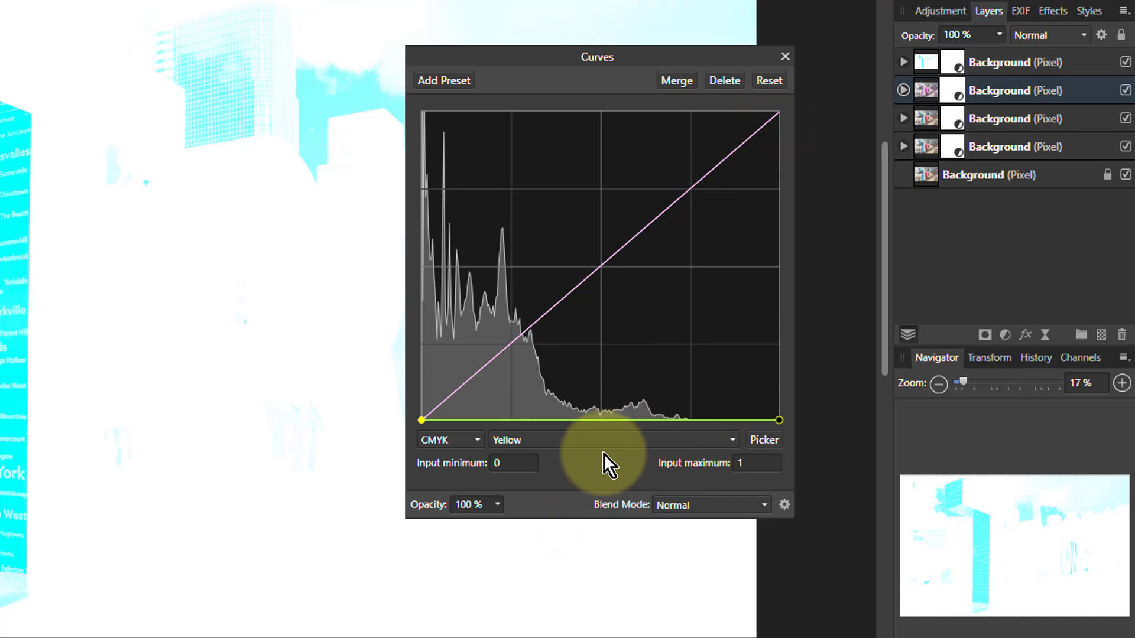
pyautogui.click(587, 442)
pyautogui.click(566, 544)
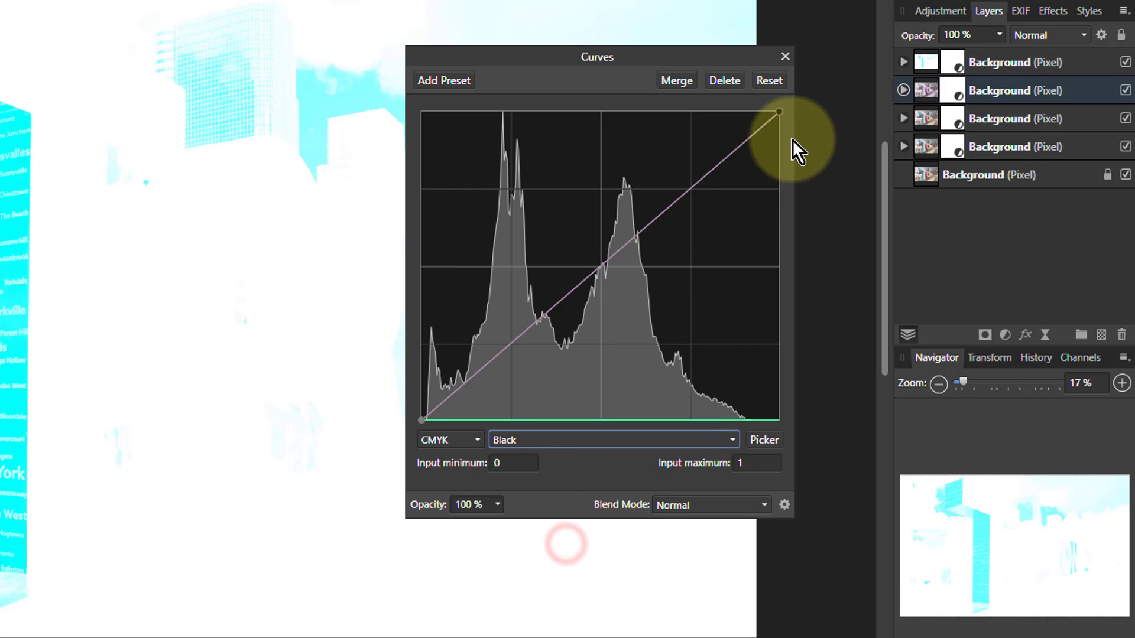
pyautogui.moveTo(779, 111); pyautogui.dragTo(827, 509)
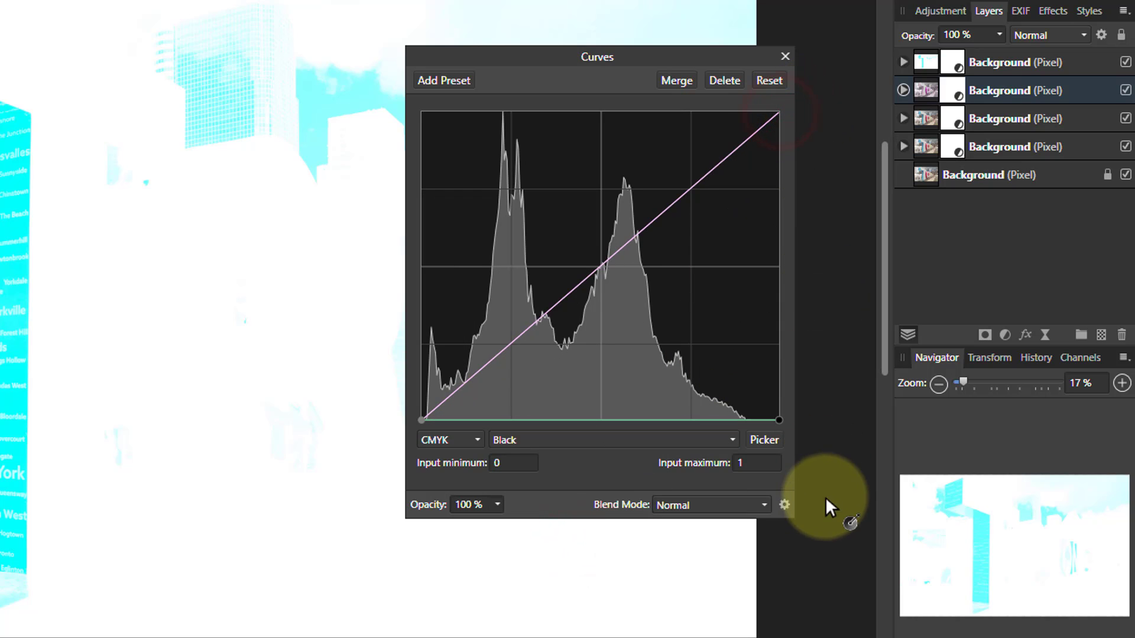
# - Hide the cyan-only and magenta-only layers to reveal the full-colour photo
pyautogui.click(1125, 62)
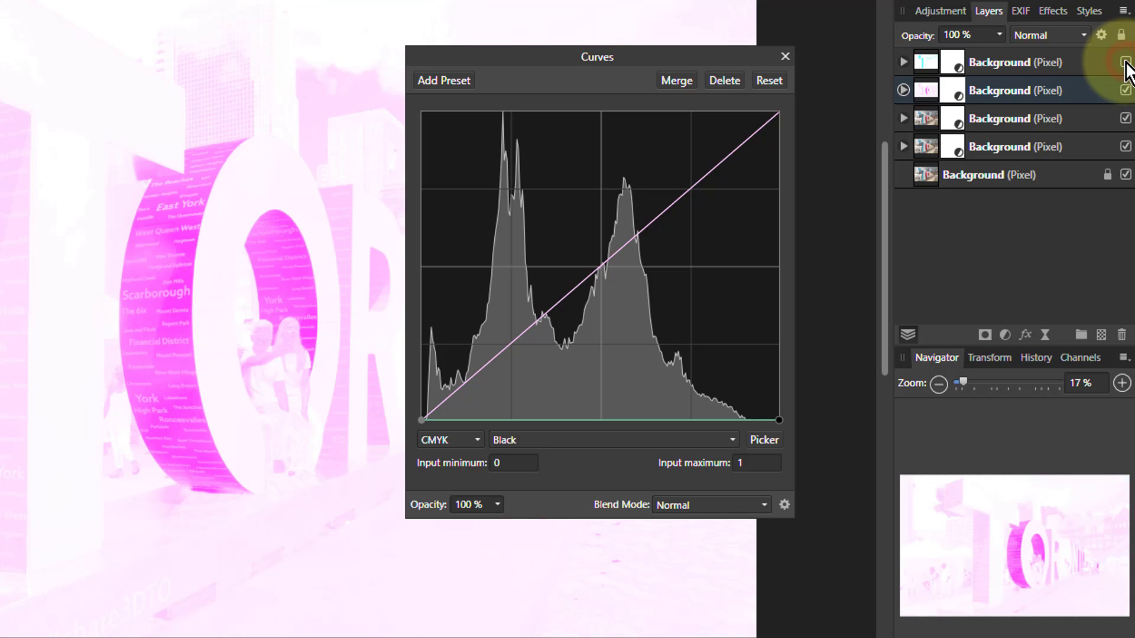
pyautogui.click(1126, 90)
pyautogui.click(958, 122)
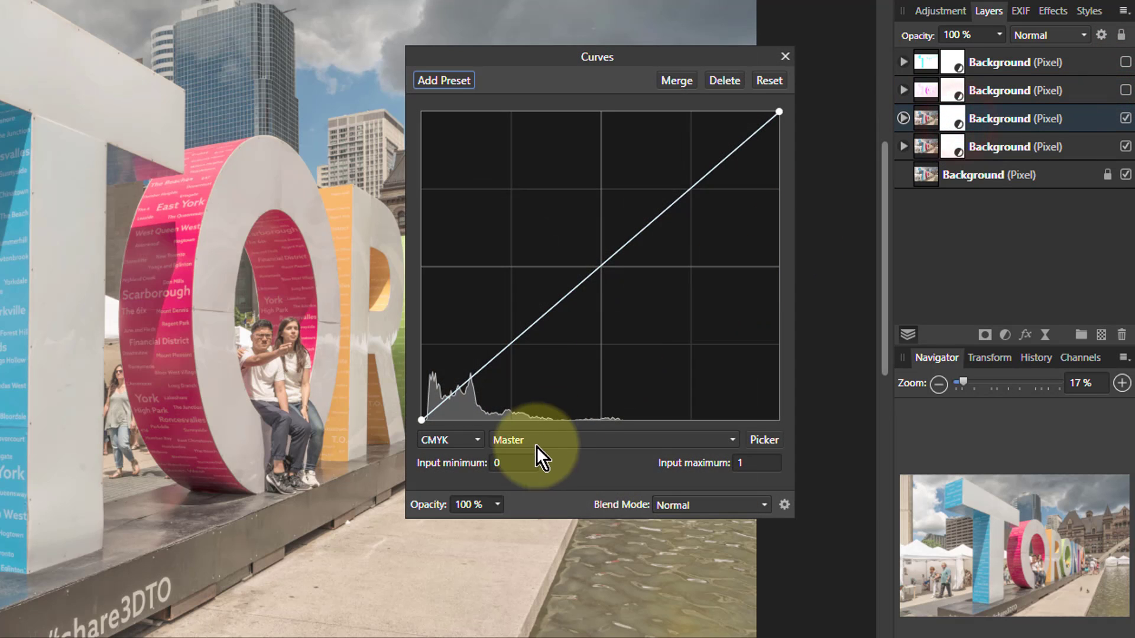
# - Zero the third copy's Cyan, Magenta and Black curves to keep only yellow, then hide it
pyautogui.click(594, 441)
pyautogui.click(582, 481)
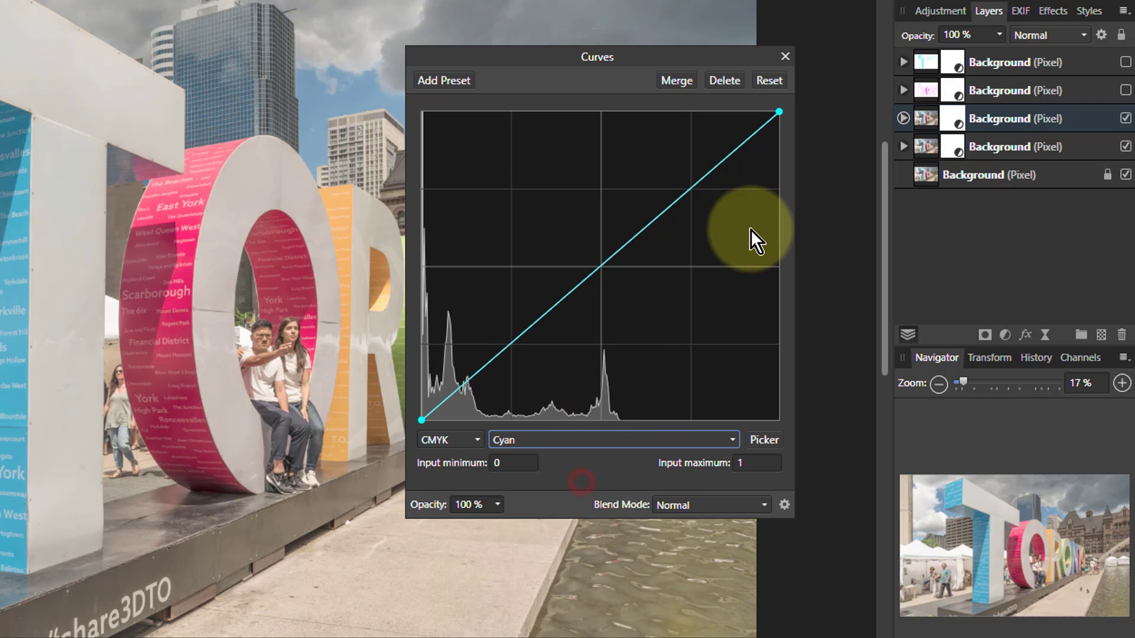
pyautogui.moveTo(780, 113); pyautogui.dragTo(779, 419)
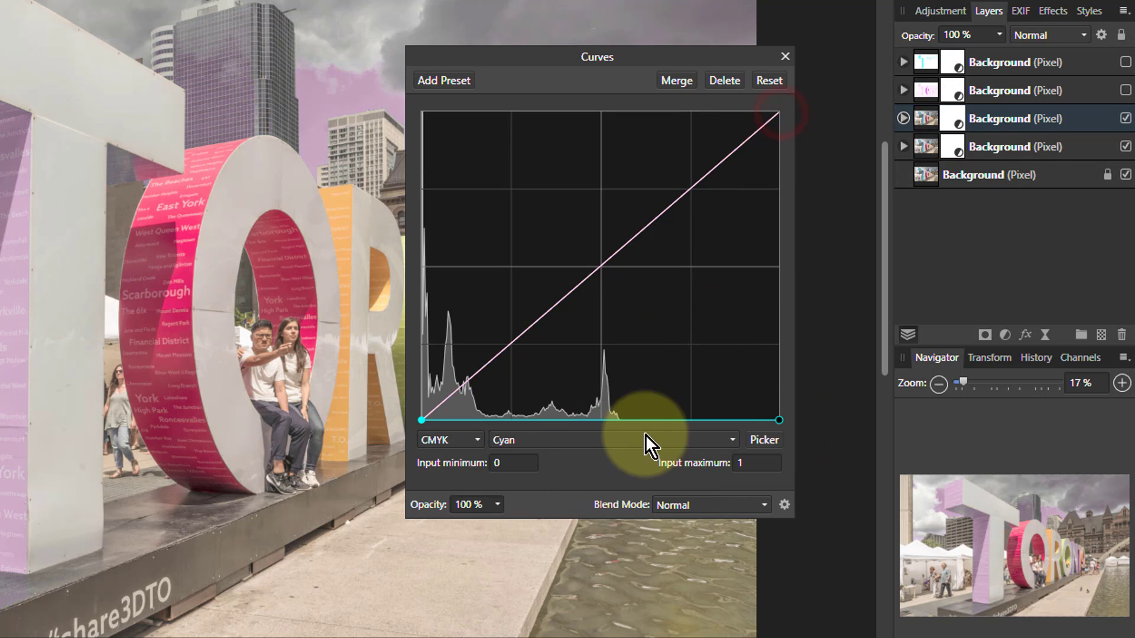
pyautogui.click(570, 440)
pyautogui.click(569, 507)
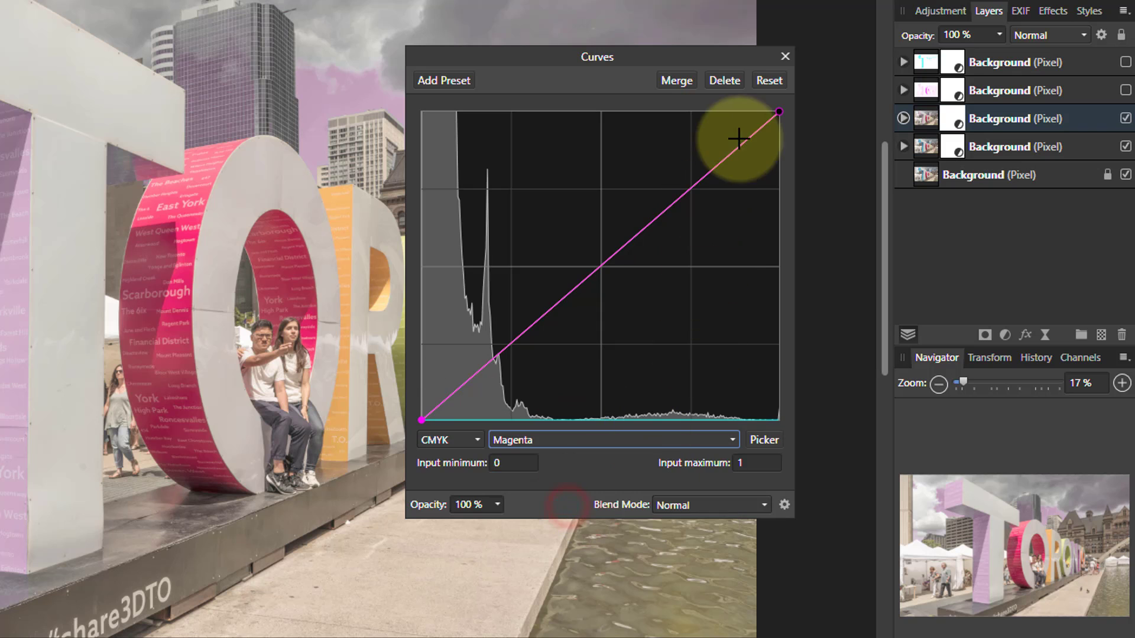
pyautogui.moveTo(778, 113); pyautogui.dragTo(779, 419)
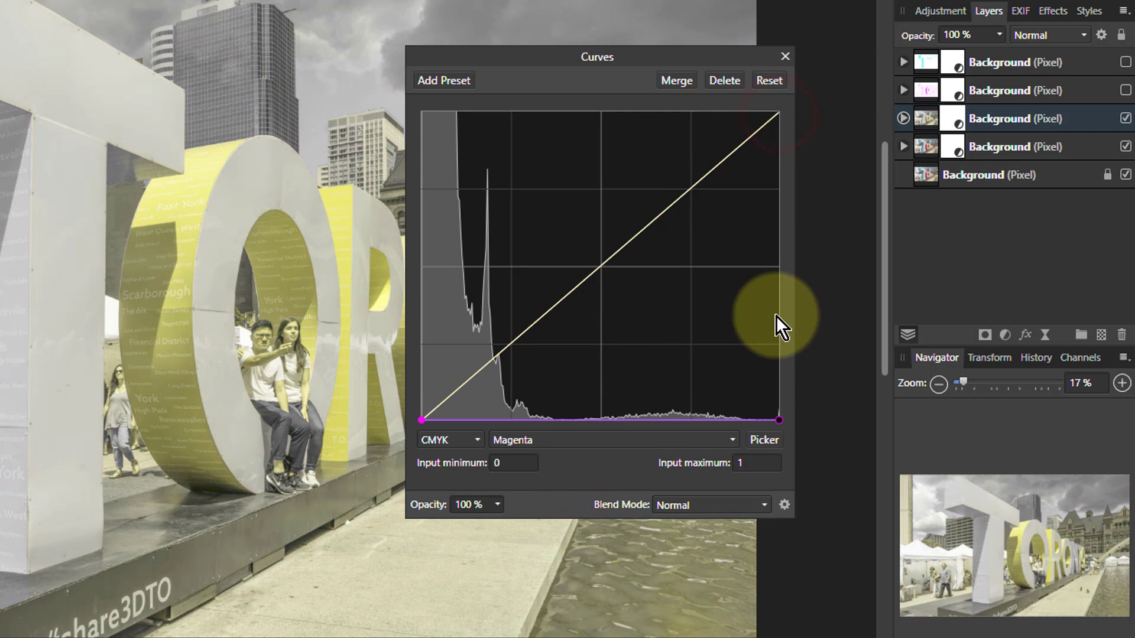
pyautogui.click(594, 440)
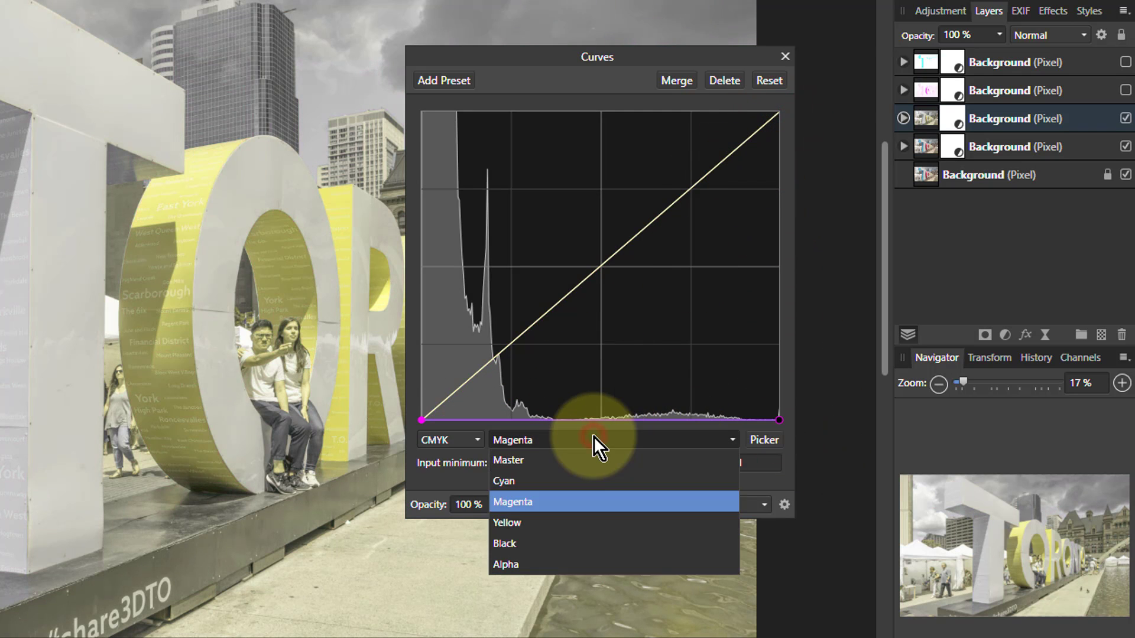
pyautogui.click(555, 539)
pyautogui.moveTo(777, 112); pyautogui.dragTo(802, 530)
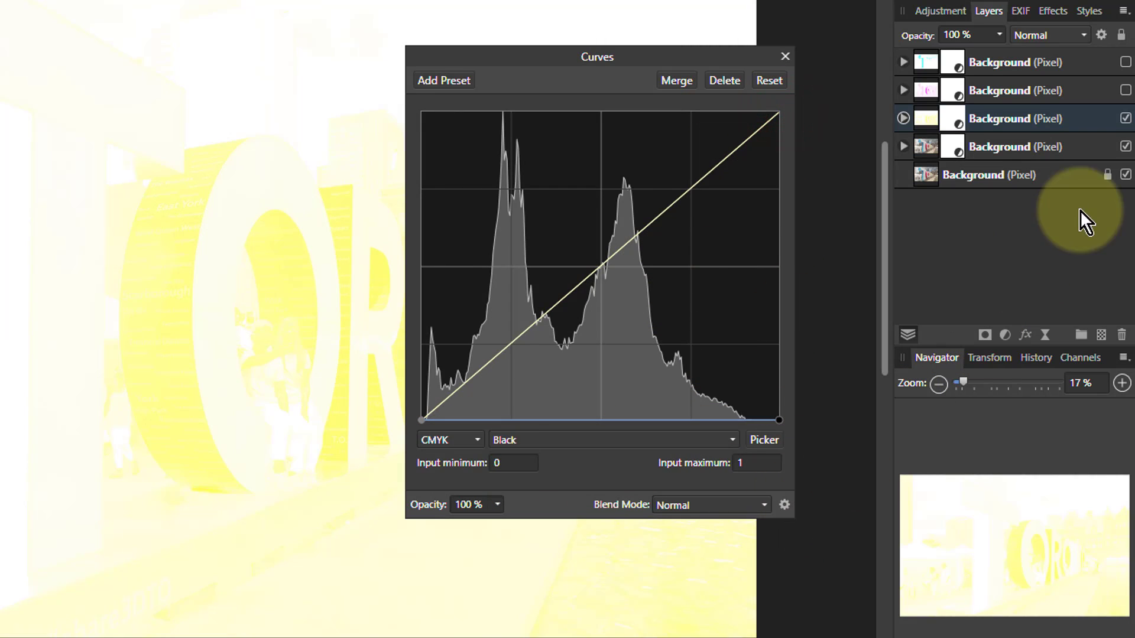
pyautogui.click(1126, 119)
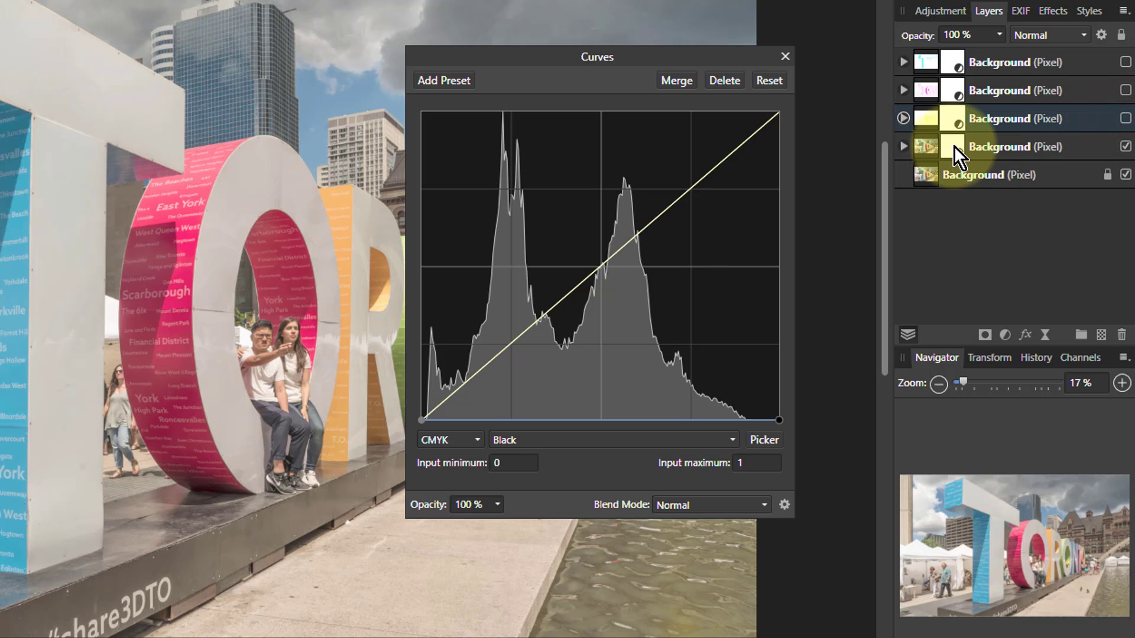
# - Zero the fourth copy's Cyan, Magenta and Yellow curves, leaving a black-only greyscale image
pyautogui.doubleClick(954, 146)
pyautogui.click(595, 438)
pyautogui.click(563, 482)
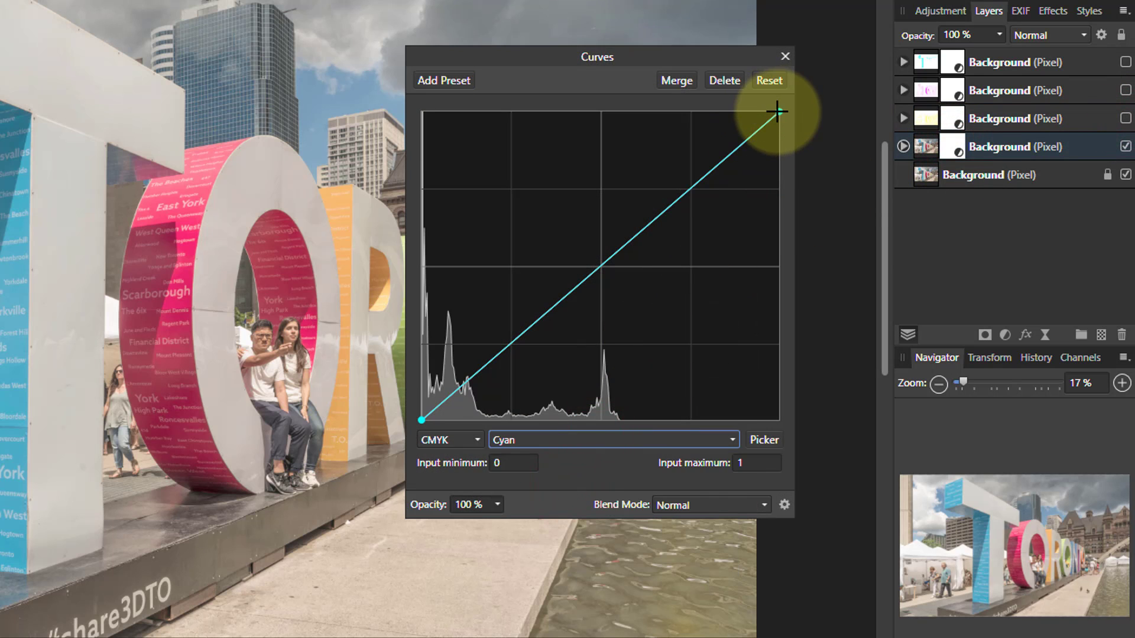
pyautogui.moveTo(777, 111); pyautogui.dragTo(779, 419)
pyautogui.click(594, 444)
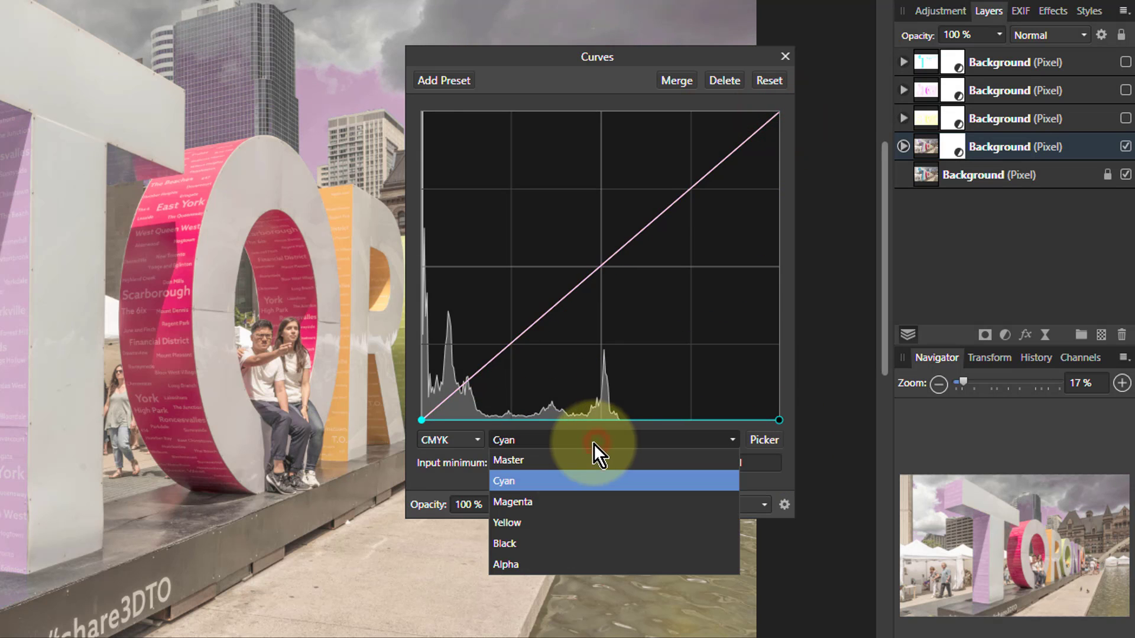
pyautogui.click(560, 501)
pyautogui.moveTo(778, 111); pyautogui.dragTo(779, 420)
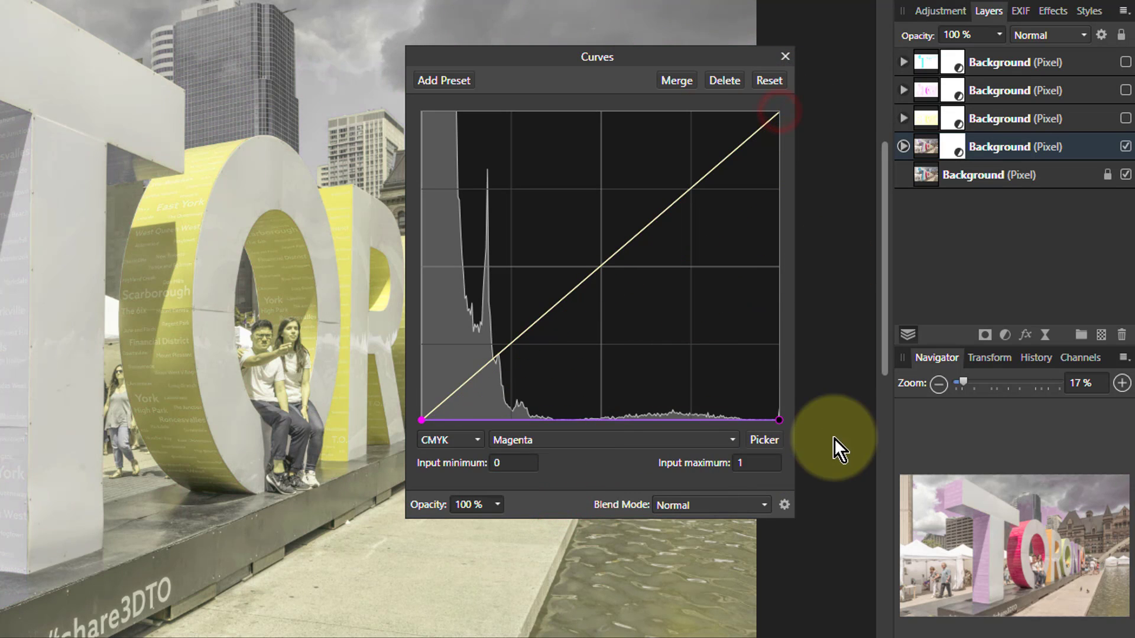
pyautogui.click(590, 440)
pyautogui.click(565, 520)
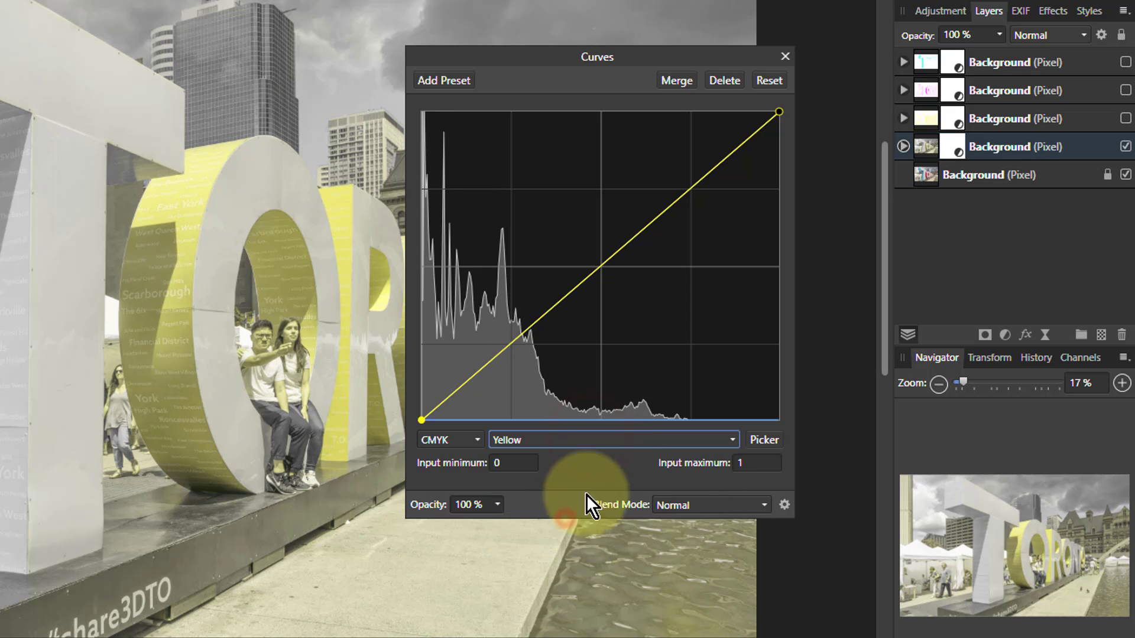
pyautogui.moveTo(779, 111); pyautogui.dragTo(792, 568)
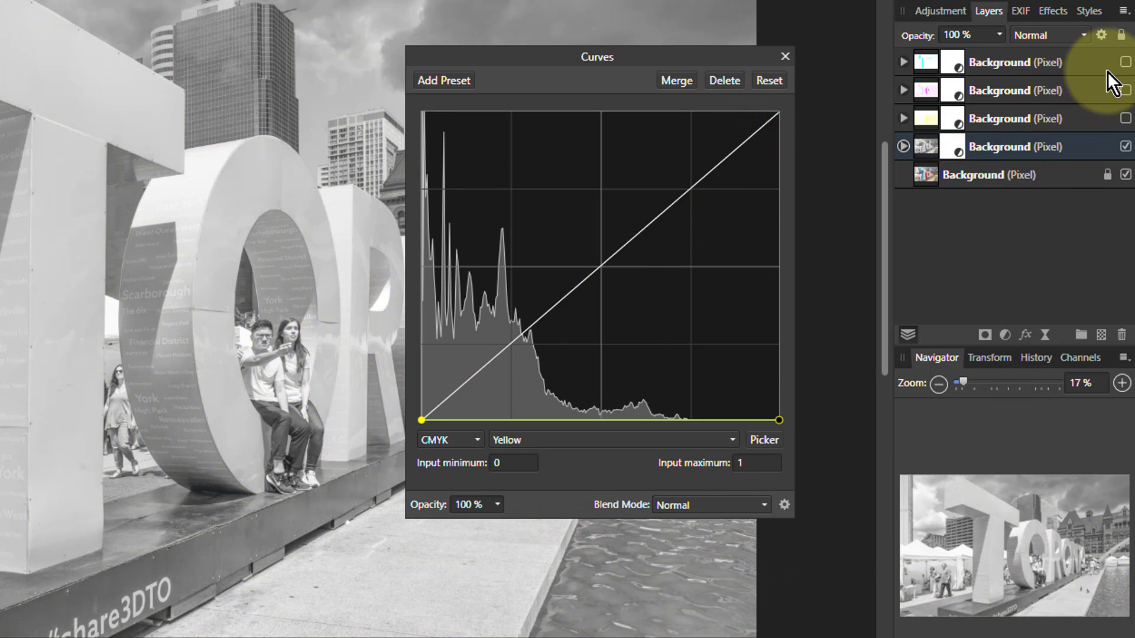
# - Show the cyan, magenta and yellow layers and set all three to Multiply blending
pyautogui.click(1126, 62)
pyautogui.click(1126, 90)
pyautogui.click(1126, 118)
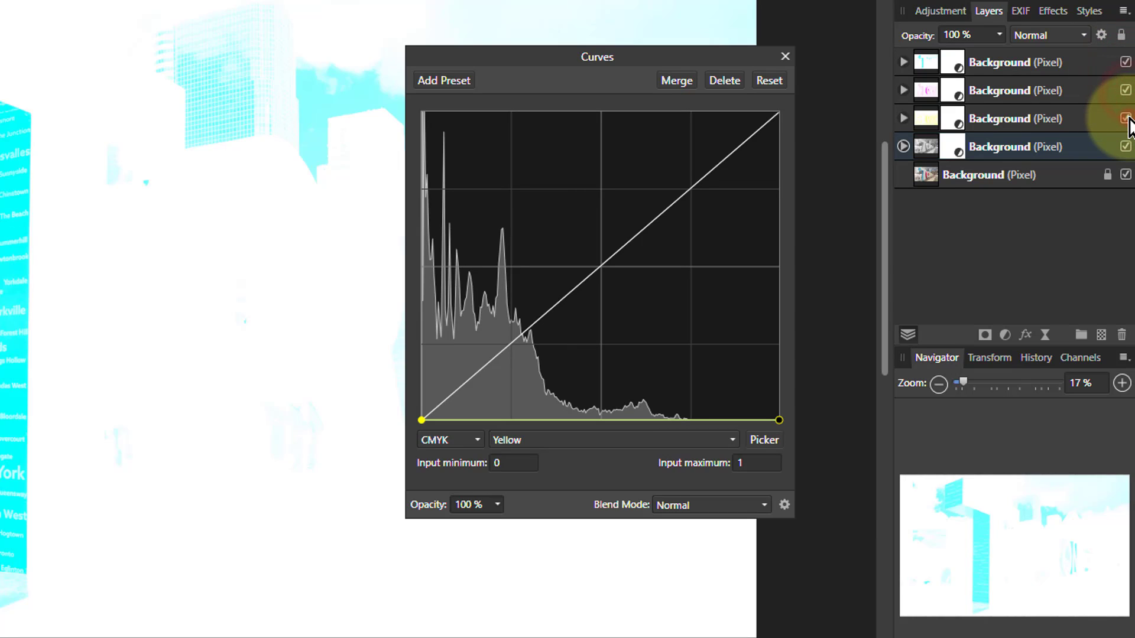
pyautogui.click(1032, 63)
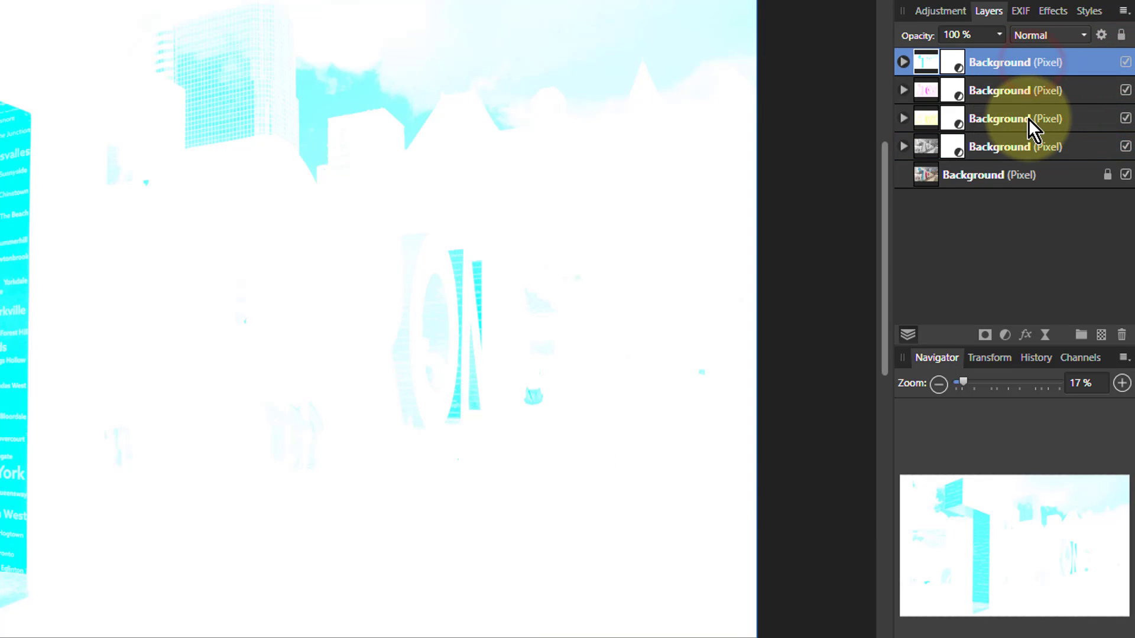
pyautogui.keyDown('shift'); pyautogui.click(1028, 118); pyautogui.keyUp('shift')
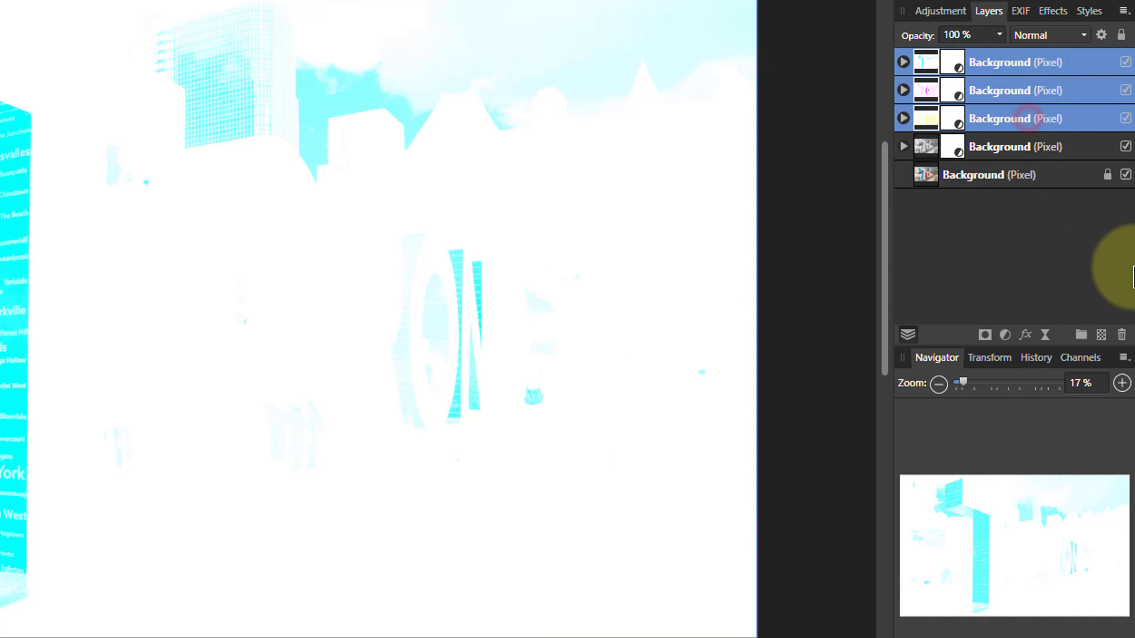
pyautogui.click(1041, 39)
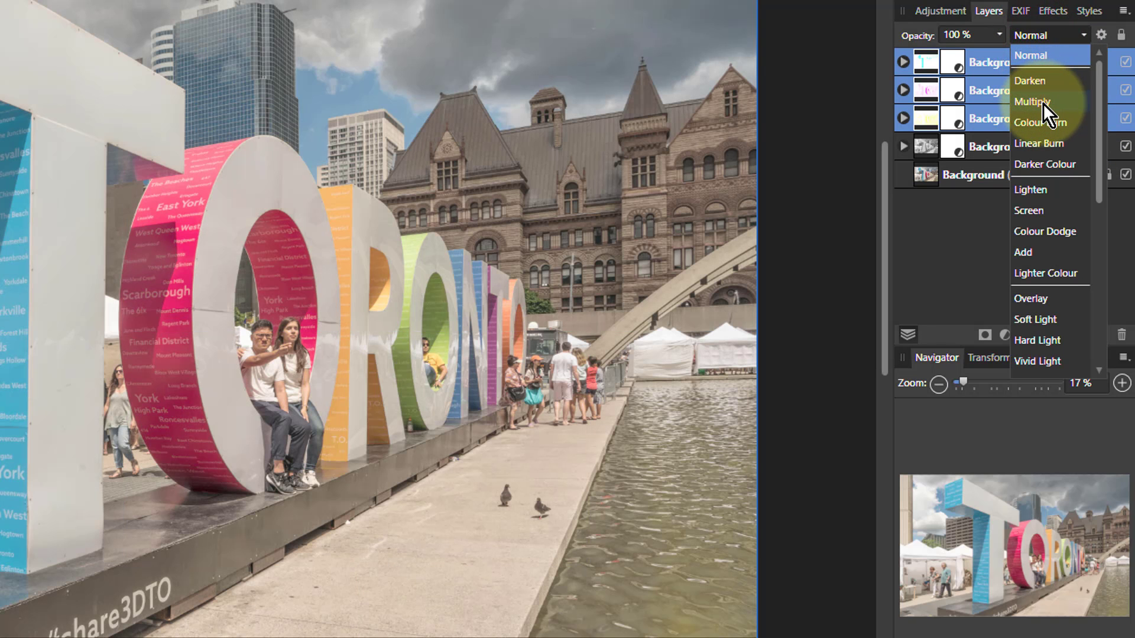
pyautogui.click(1043, 103)
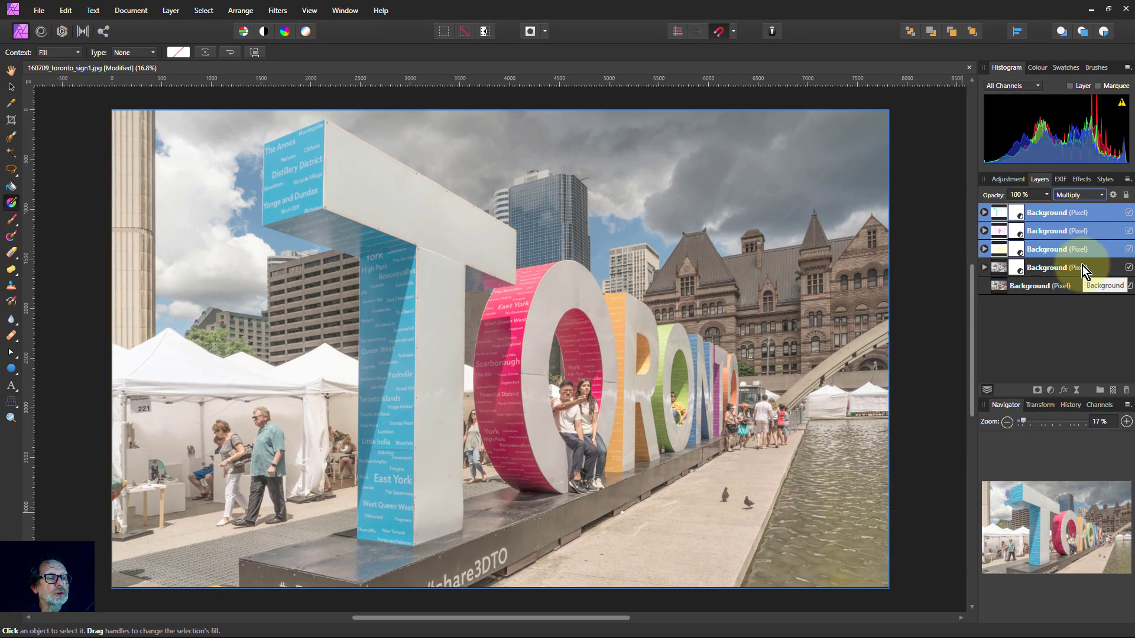
# - Delete all four CMYK channel layers and add a fresh Curves adjustment to Background
pyautogui.keyDown('shift'); pyautogui.click(1103, 267); pyautogui.keyUp('shift')
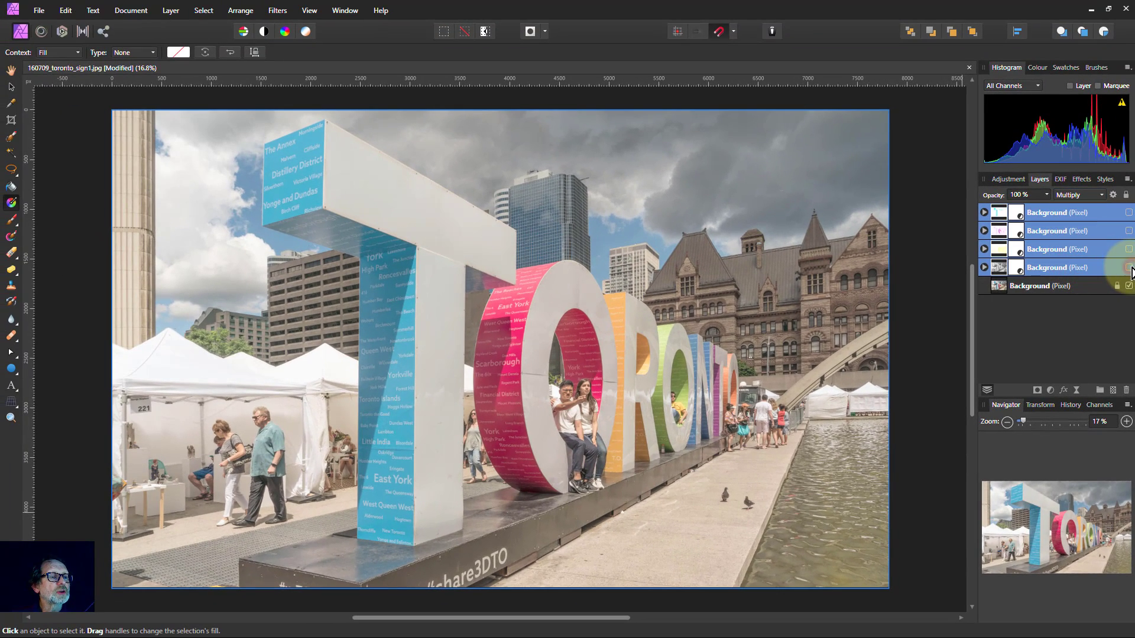
pyautogui.click(1129, 268)
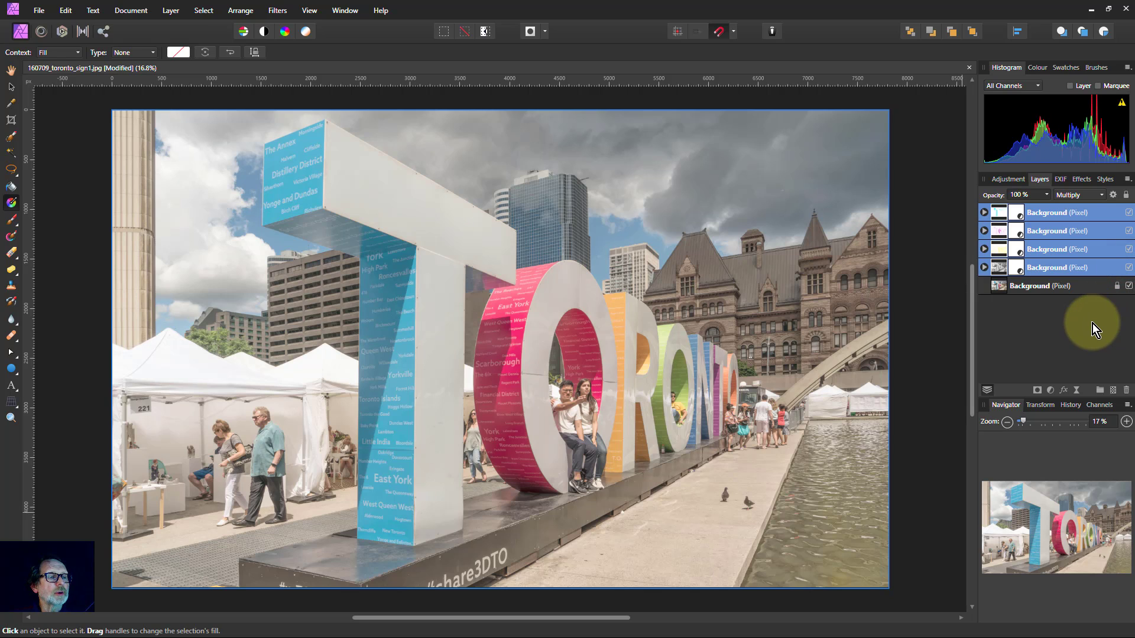
pyautogui.click(1126, 390)
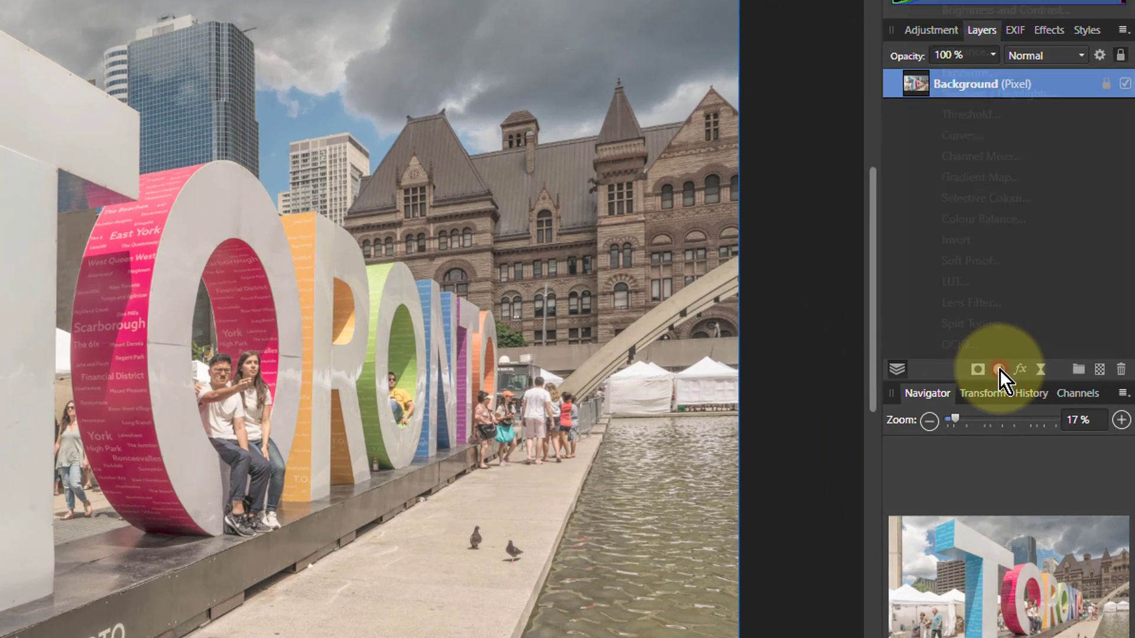
pyautogui.click(1031, 382)
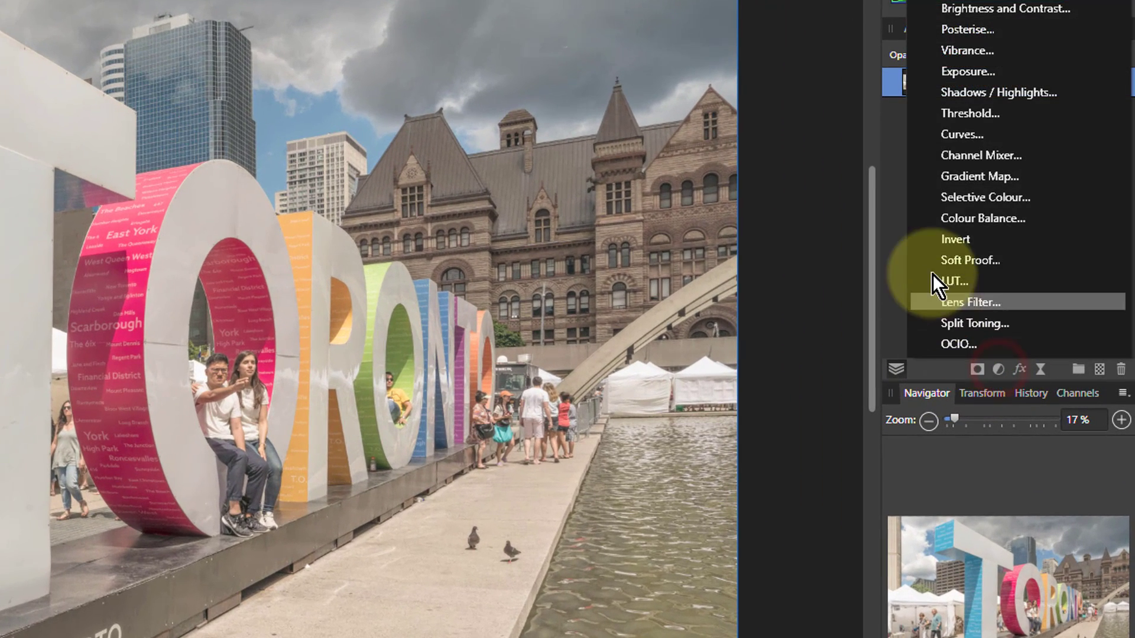
pyautogui.click(953, 133)
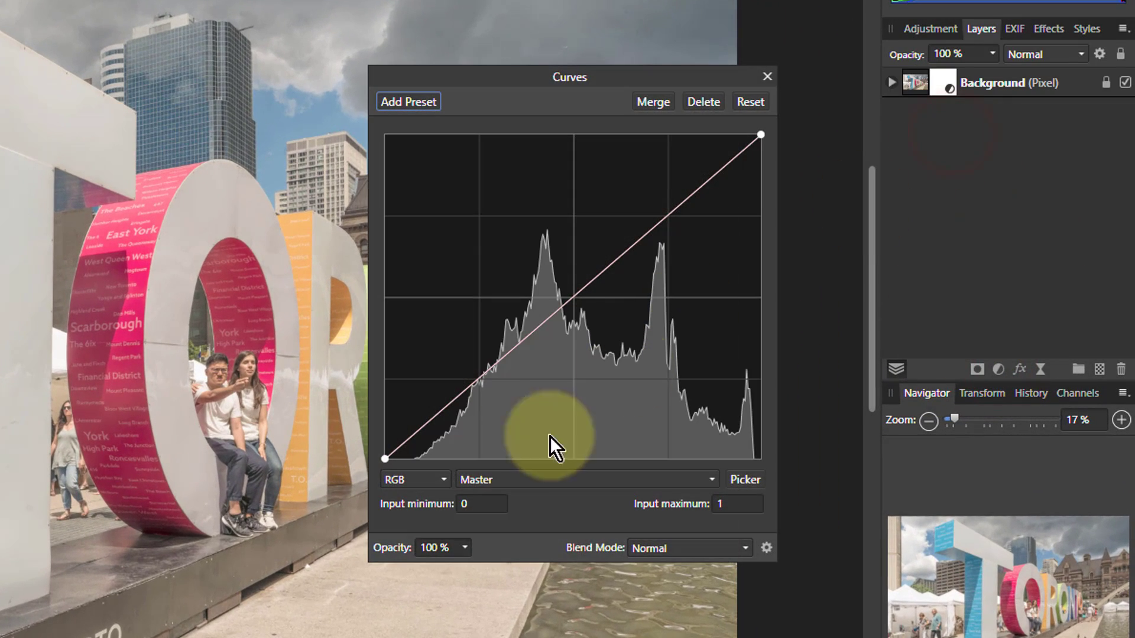
# - Switch the Curves to LAB and duplicate the Background layer with its curves
pyautogui.click(407, 477)
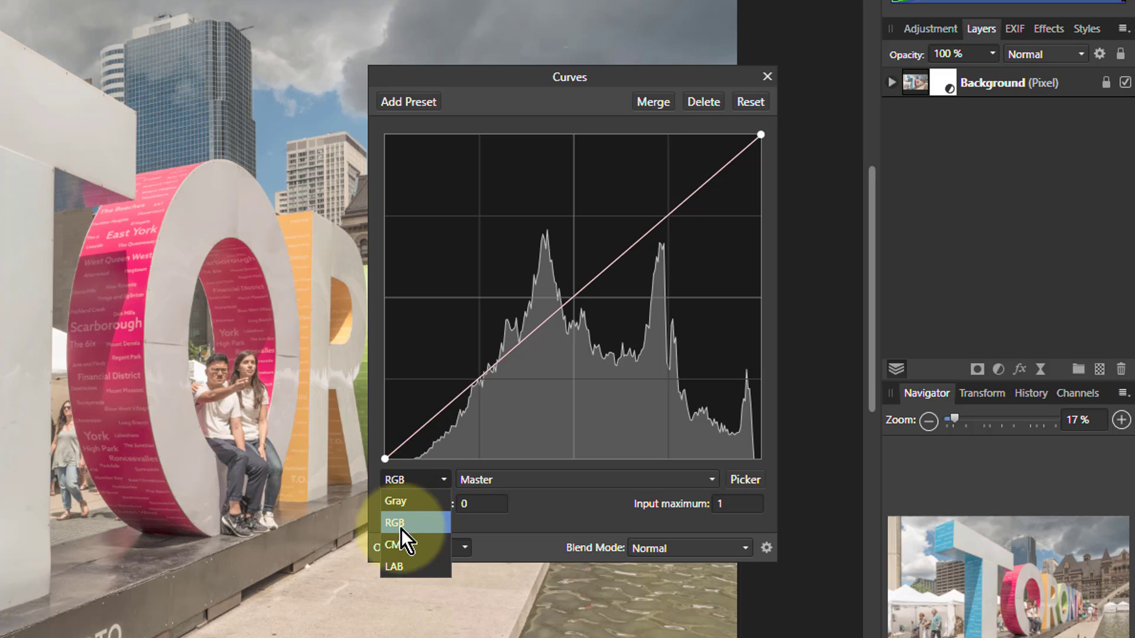
pyautogui.click(401, 566)
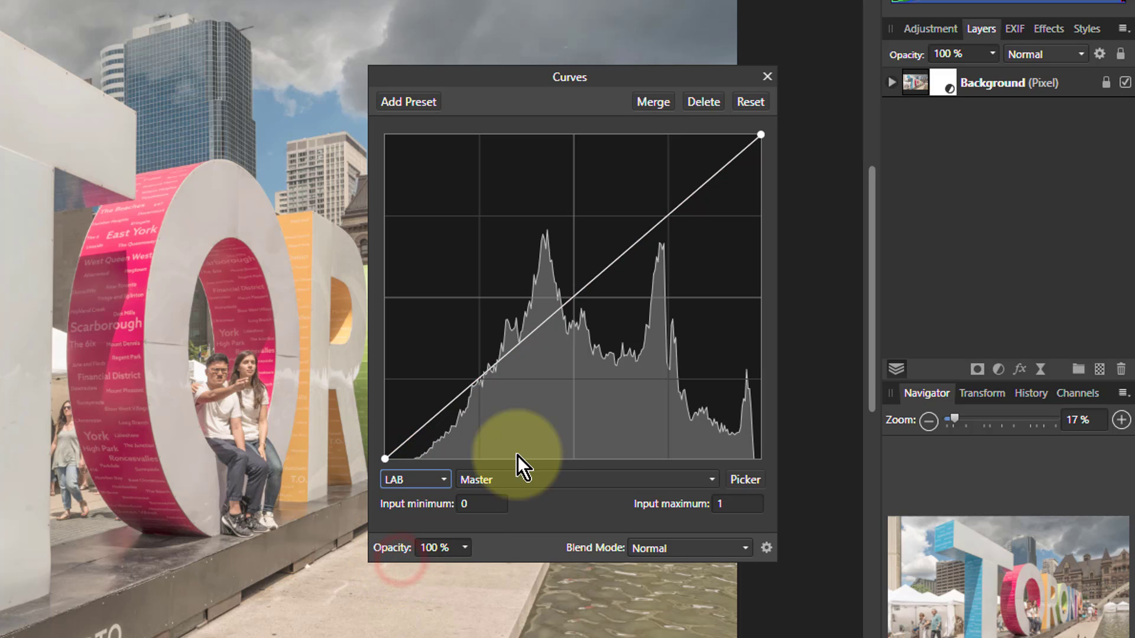
pyautogui.click(910, 86)
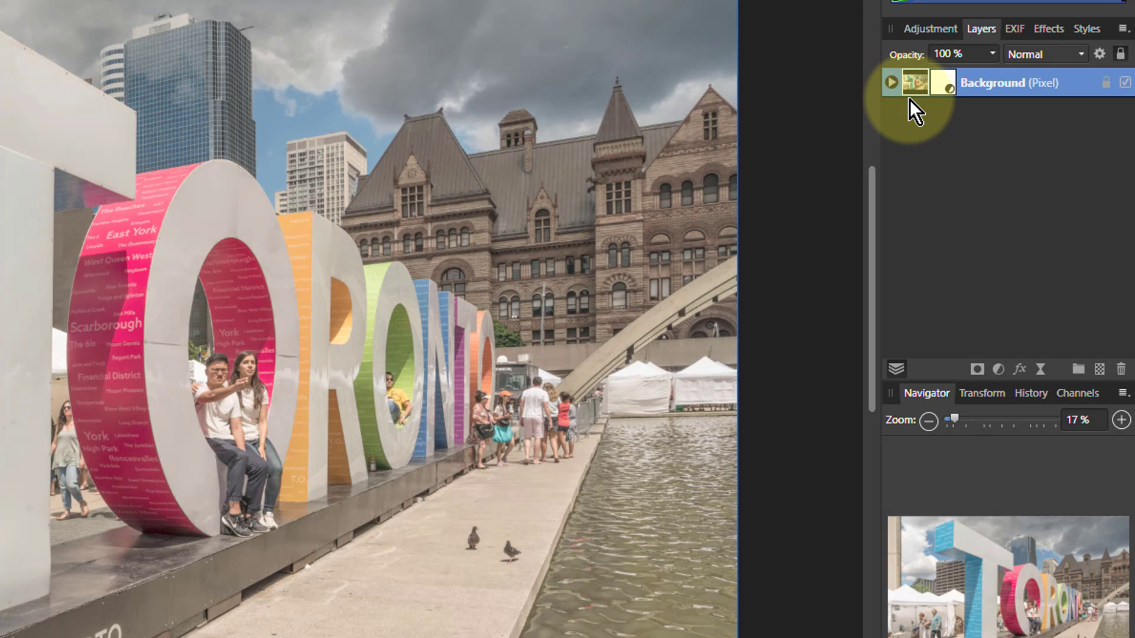
pyautogui.hotkey('ctrl', 'j')
pyautogui.hotkey('ctrl', 'j')
pyautogui.hotkey('ctrl', 'j')
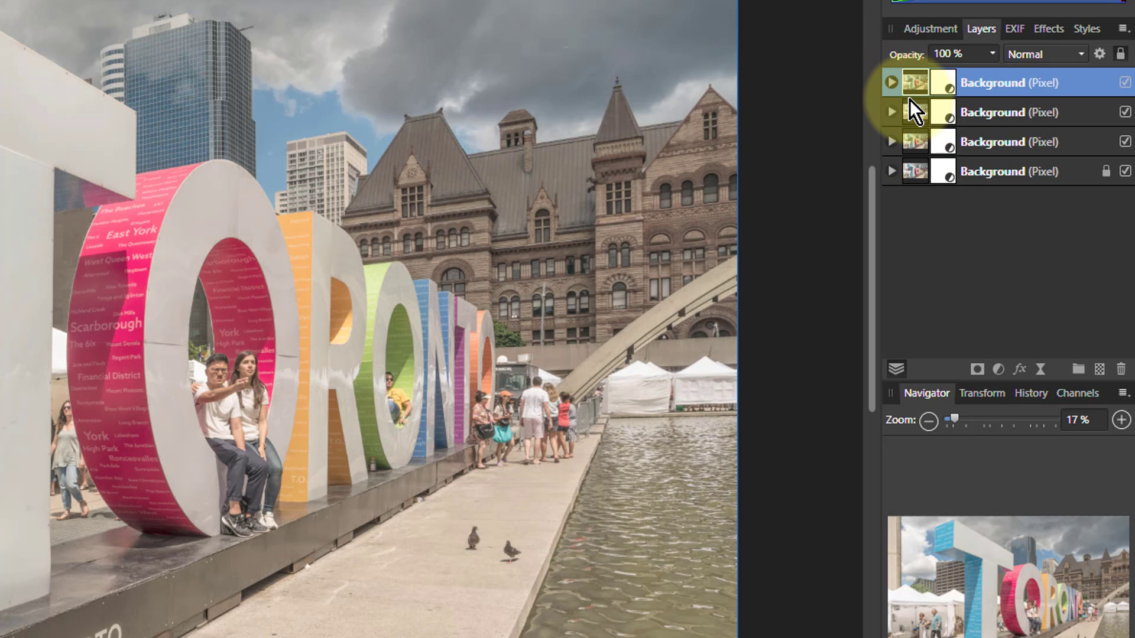
# - Remove the Curves adjustment from the bottom Background layer, leaving it plain
pyautogui.click(946, 167)
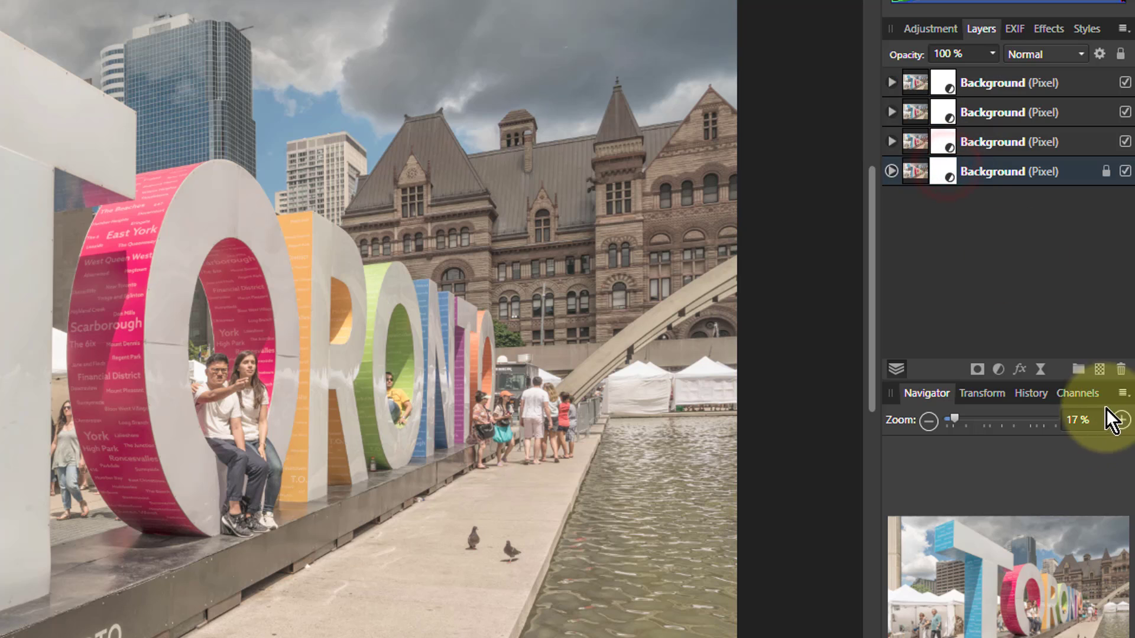
pyautogui.click(1122, 370)
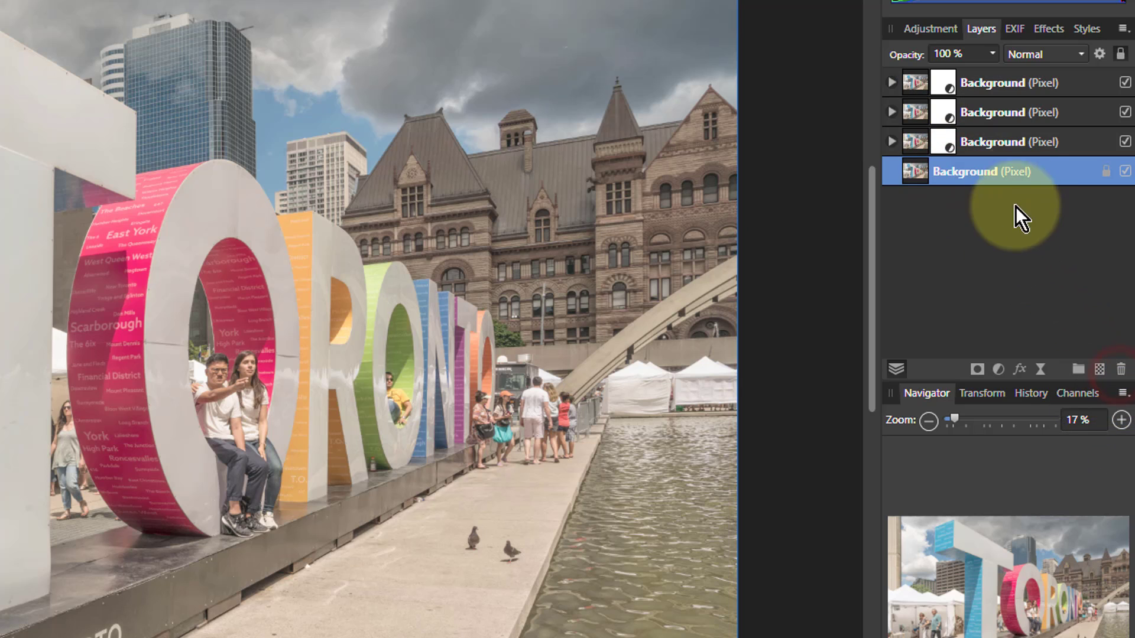
pyautogui.doubleClick(949, 83)
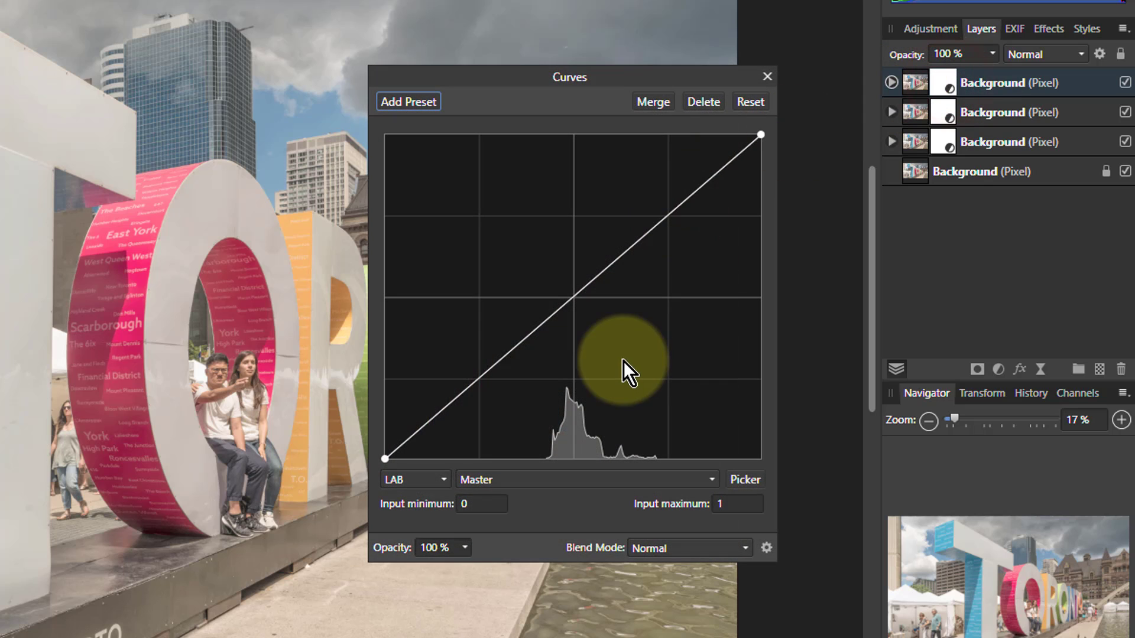
# - Flatten the top layer's AOpponent curve into a horizontal line at mid-height
pyautogui.click(580, 477)
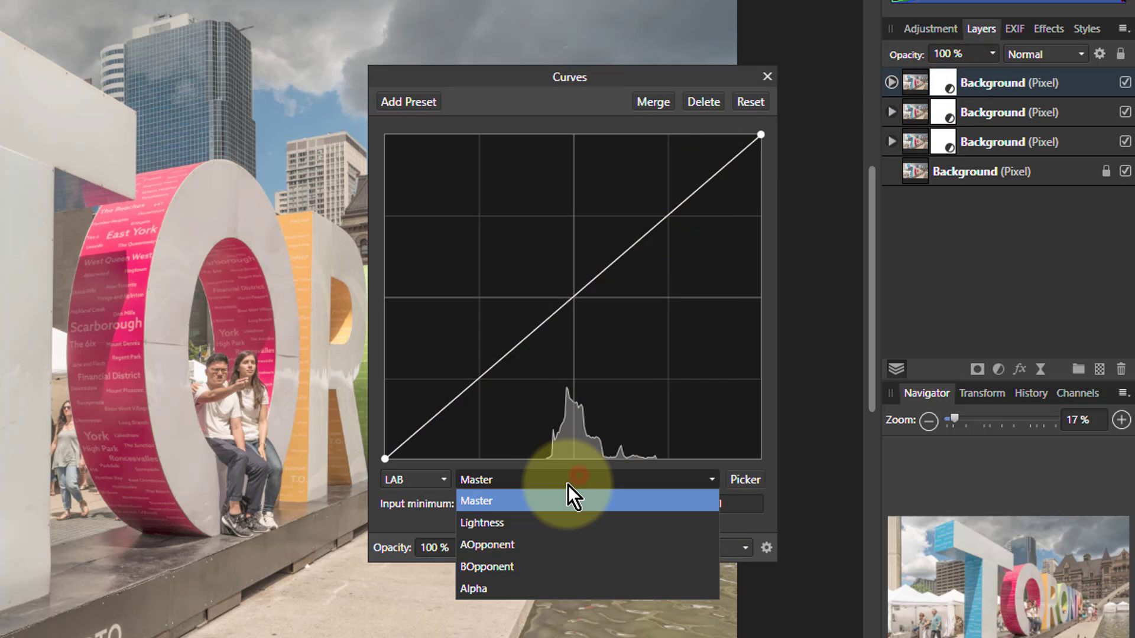
pyautogui.click(558, 544)
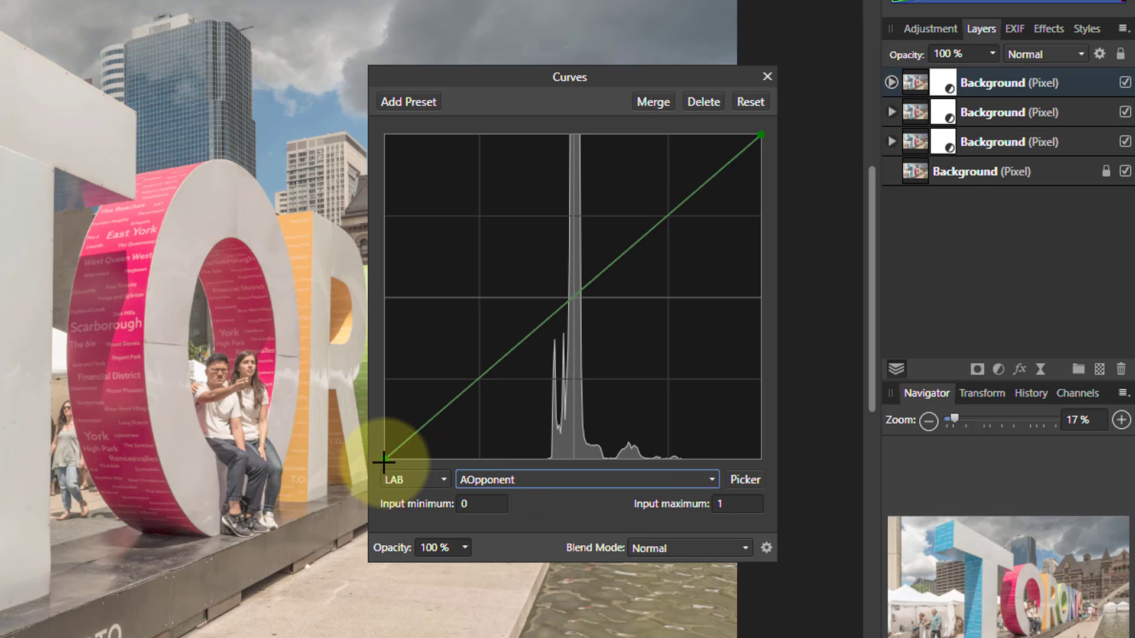
pyautogui.moveTo(384, 460); pyautogui.dragTo(382, 302)
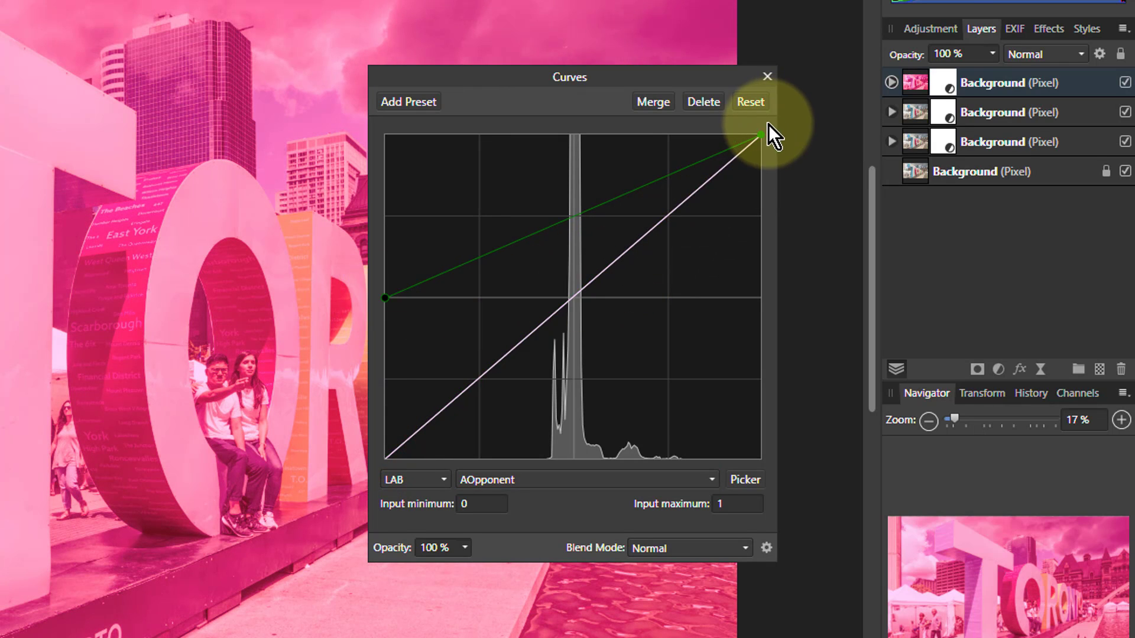
pyautogui.moveTo(760, 134); pyautogui.dragTo(774, 299)
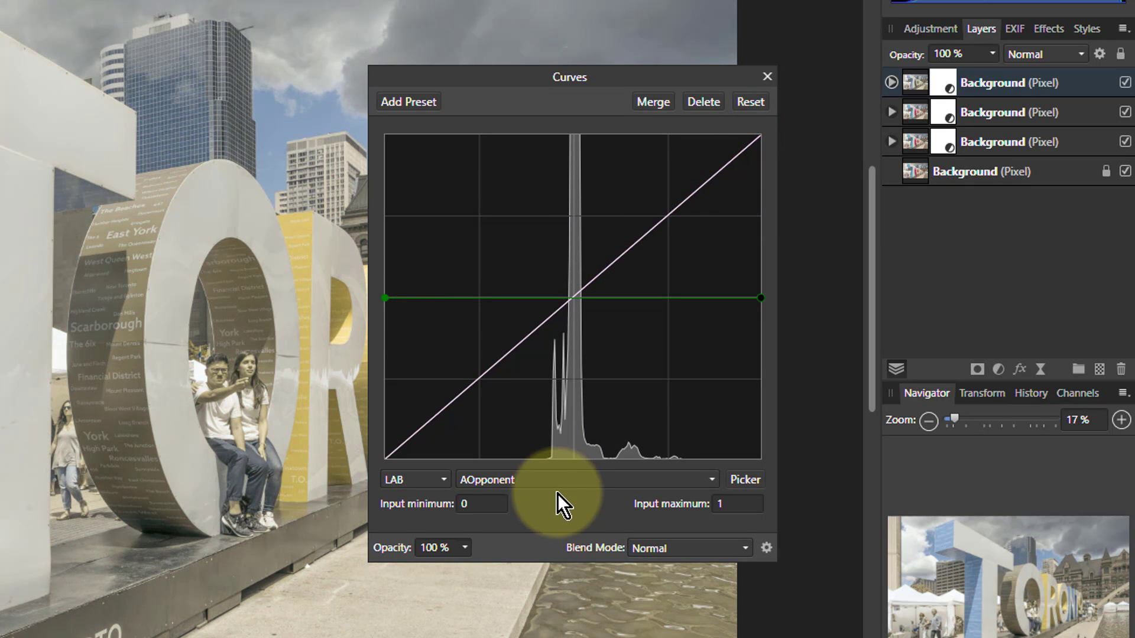
# - Flatten the BOpponent curve to mid-height too, leaving only lightness in grey
pyautogui.click(555, 478)
pyautogui.click(532, 566)
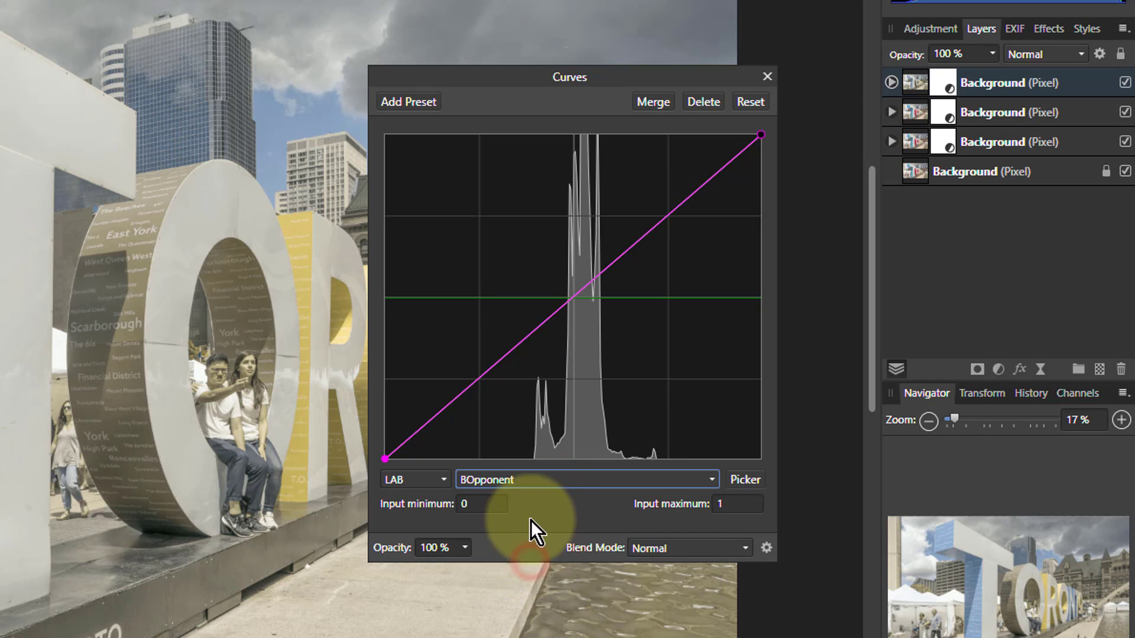
pyautogui.moveTo(385, 451); pyautogui.dragTo(385, 299)
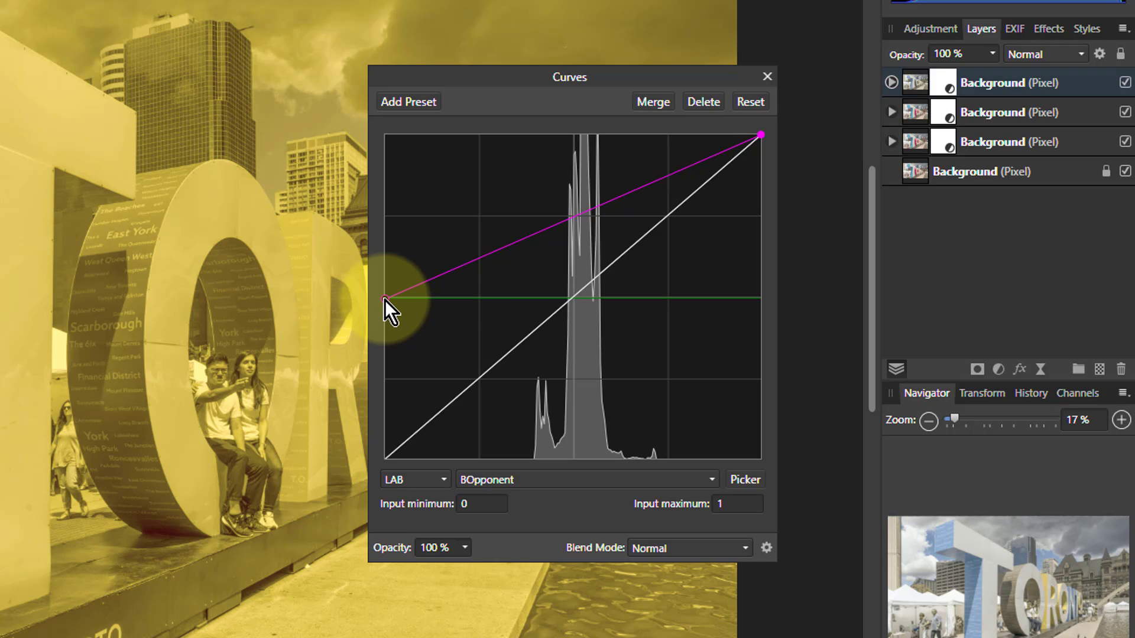
pyautogui.moveTo(760, 133); pyautogui.dragTo(773, 299)
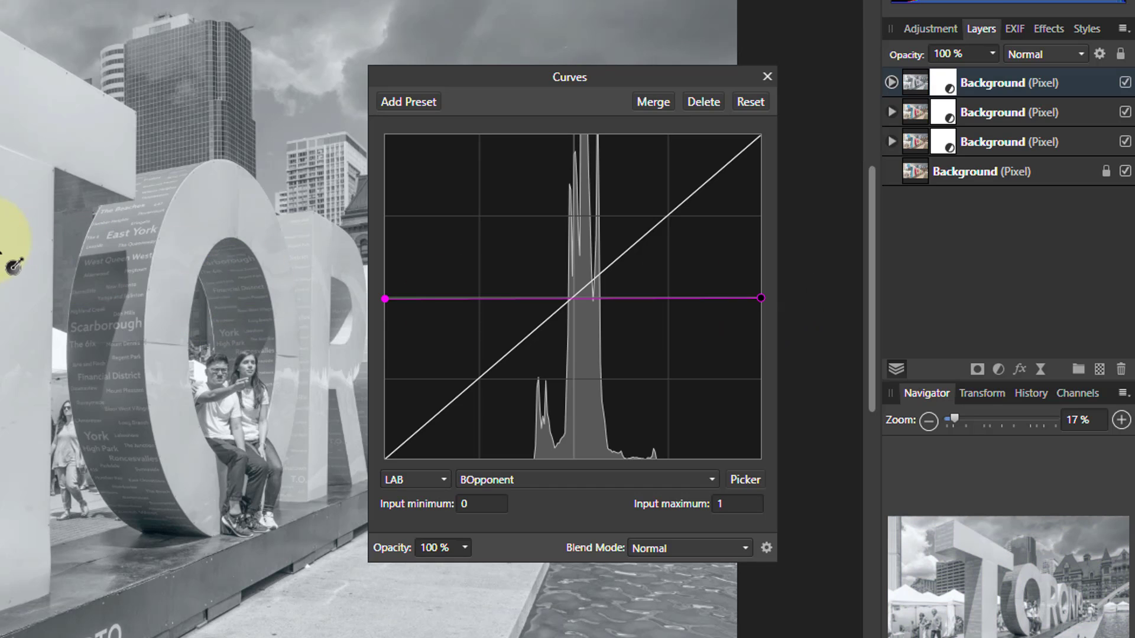
pyautogui.doubleClick(949, 111)
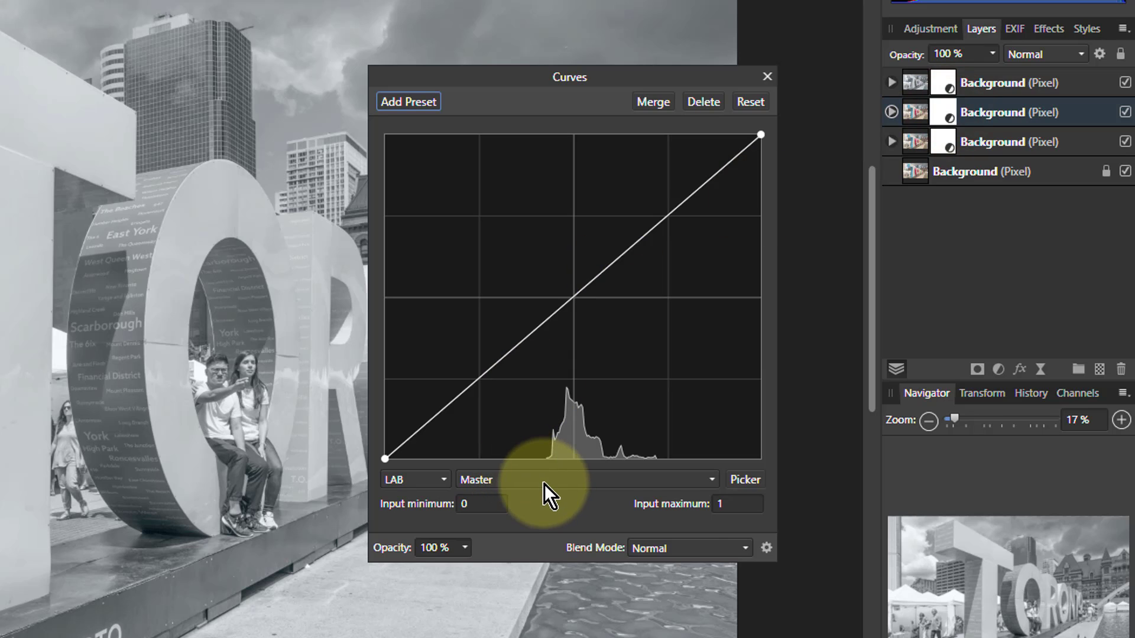
# - Flatten the second layer's Lightness curve into a horizontal line at mid-height
pyautogui.click(544, 484)
pyautogui.click(549, 530)
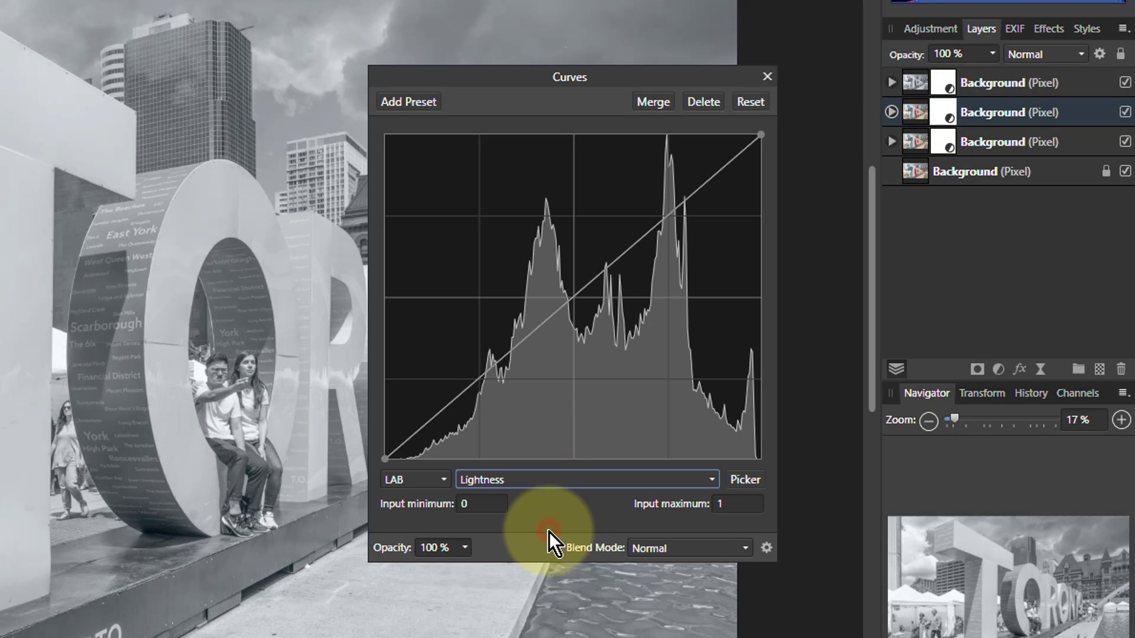
pyautogui.moveTo(385, 458); pyautogui.dragTo(383, 297)
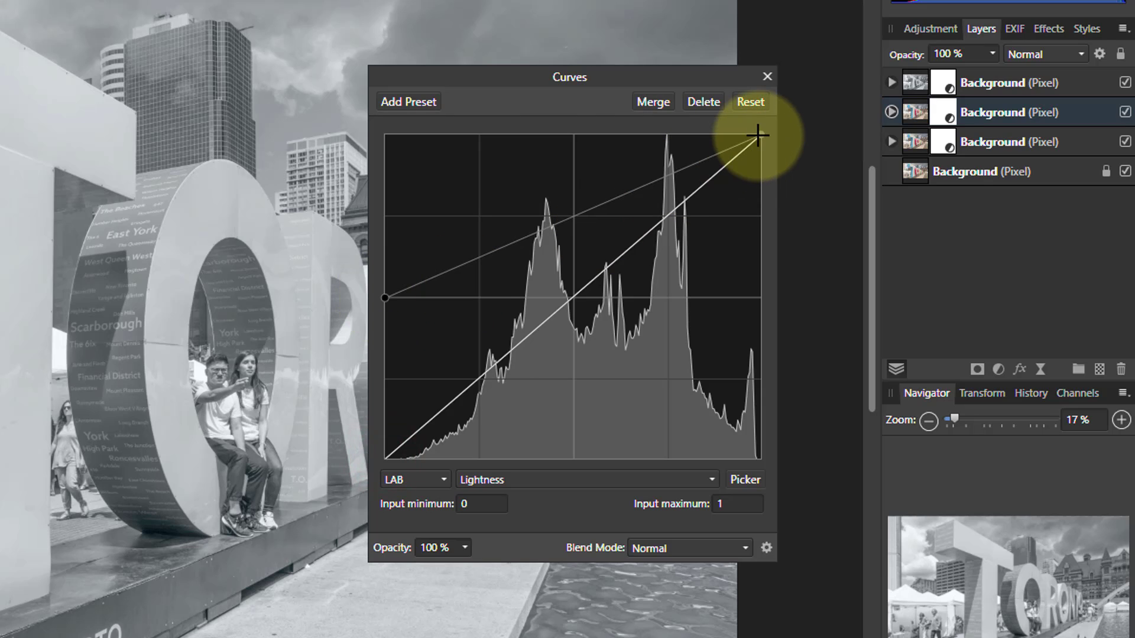
pyautogui.moveTo(757, 136); pyautogui.dragTo(768, 297)
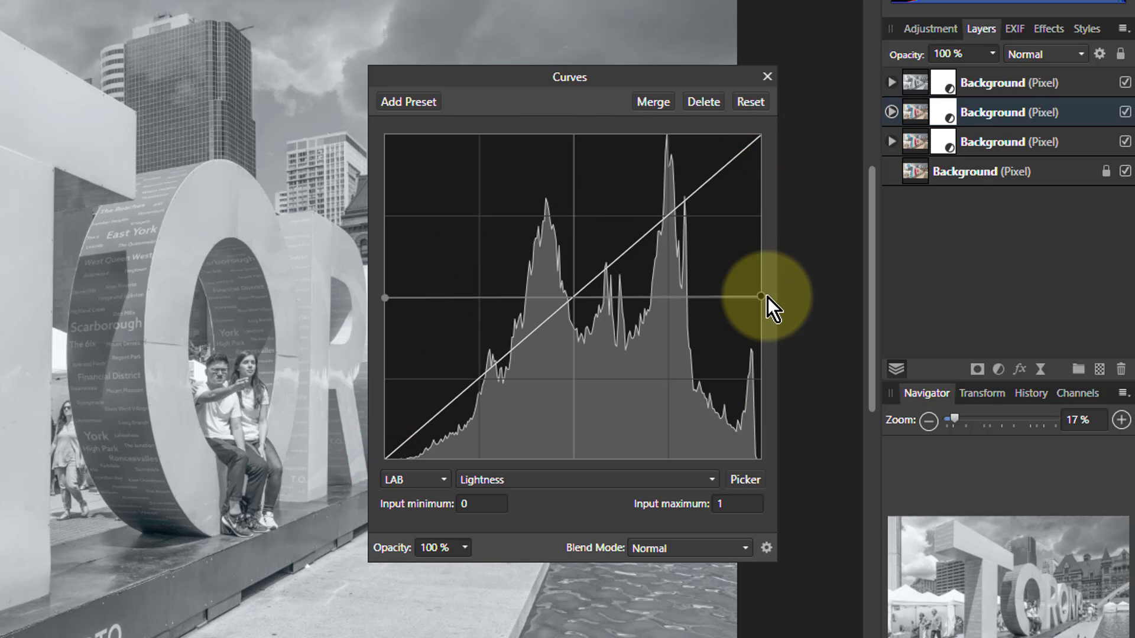
# - Flatten the second layer's BOpponent curve to mid-height, keeping only AOpponent
pyautogui.click(555, 484)
pyautogui.click(506, 565)
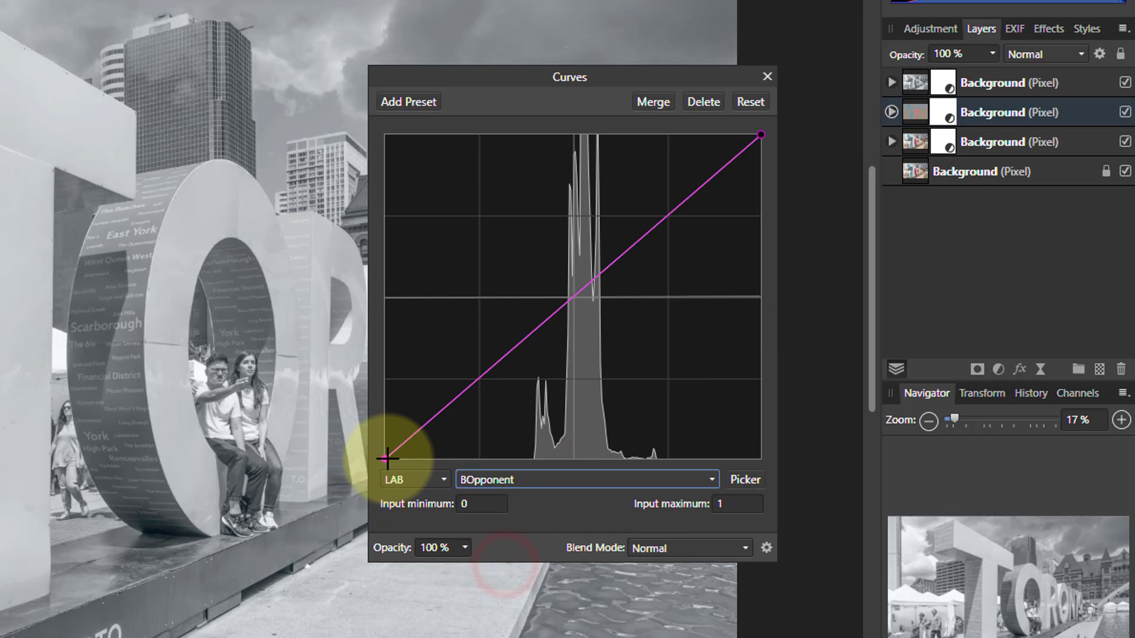
pyautogui.moveTo(387, 458); pyautogui.dragTo(384, 301)
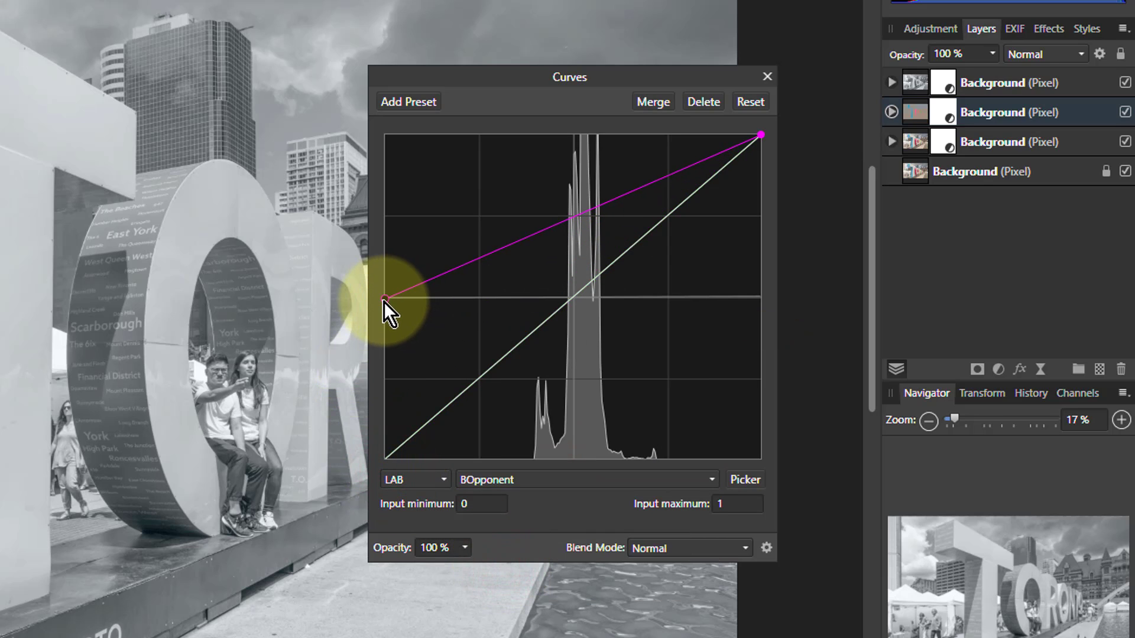
pyautogui.click(386, 300)
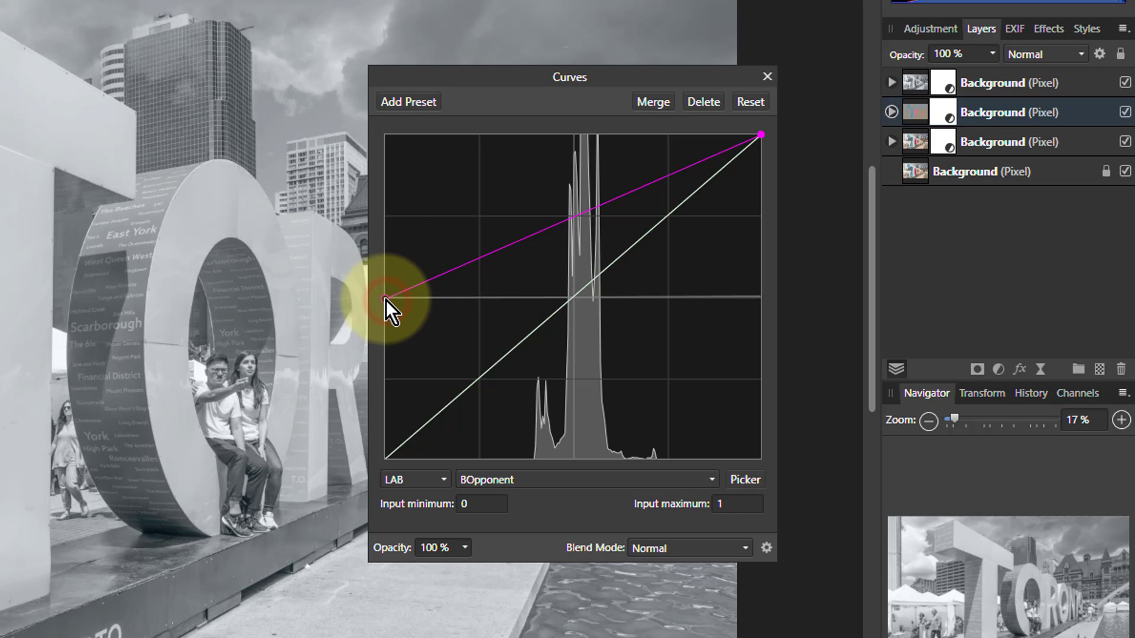
pyautogui.moveTo(762, 135); pyautogui.dragTo(787, 297)
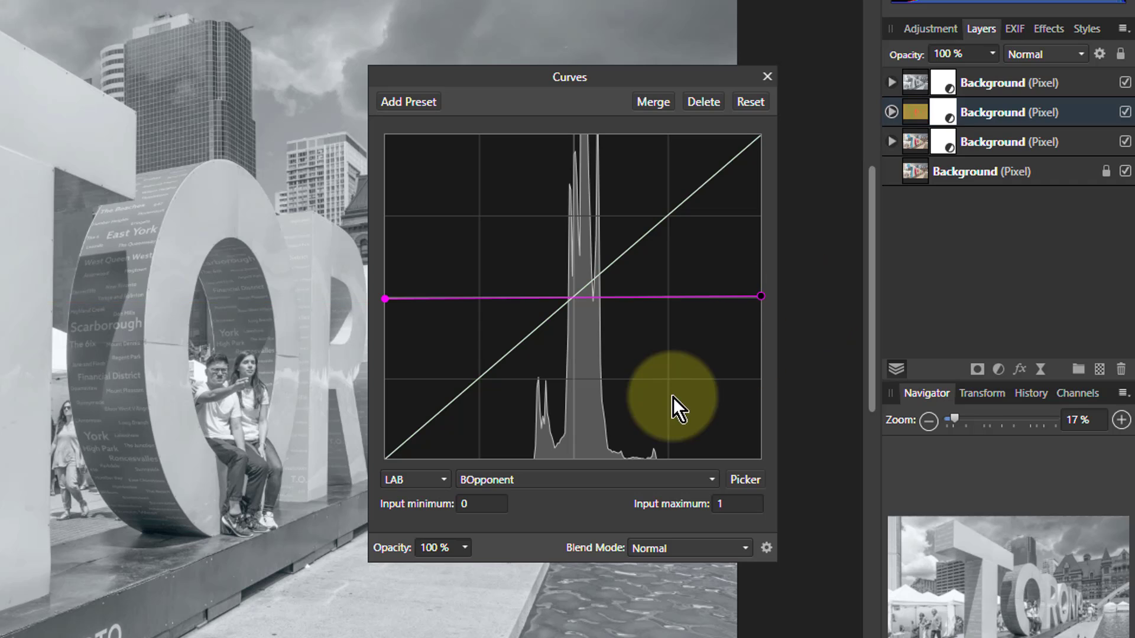
pyautogui.click(948, 143)
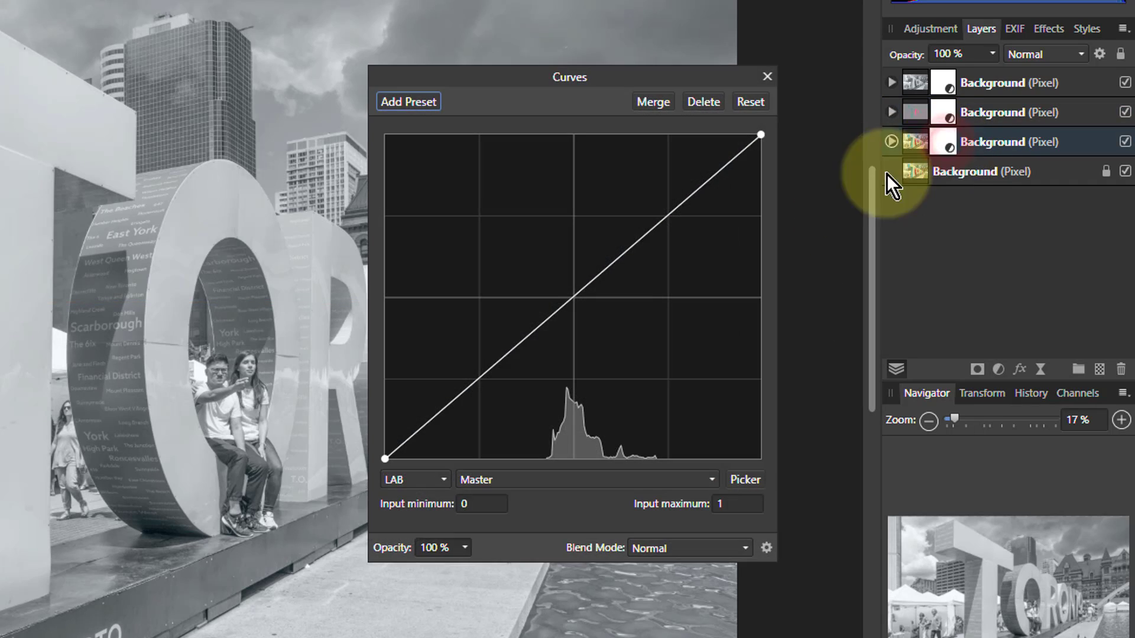
# - Flatten the third layer's Lightness curve into a horizontal line at mid-height
pyautogui.click(547, 484)
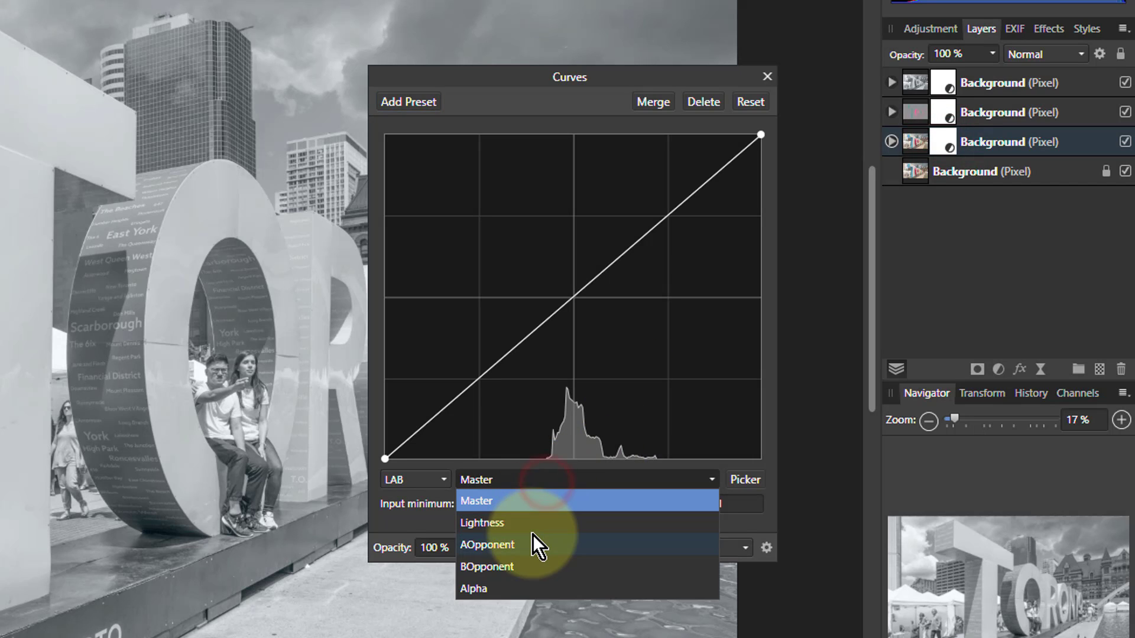
pyautogui.click(520, 524)
pyautogui.moveTo(386, 457); pyautogui.dragTo(371, 299)
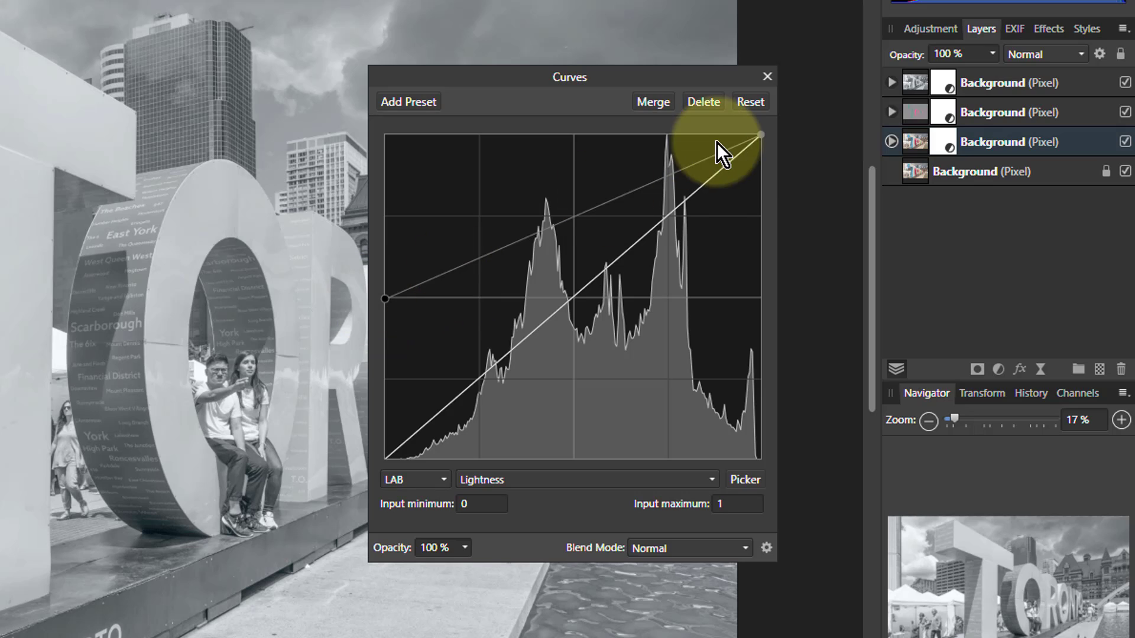
pyautogui.moveTo(771, 150); pyautogui.dragTo(782, 295)
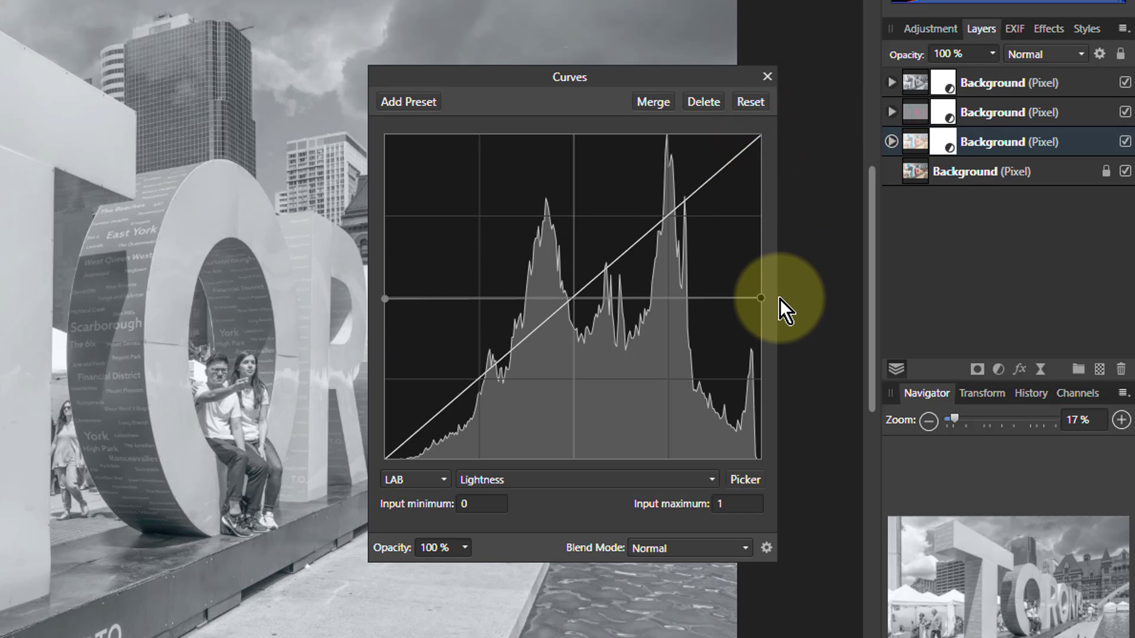
# - Flatten the third layer's AOpponent curve to mid-height, keeping only BOpponent
pyautogui.click(547, 479)
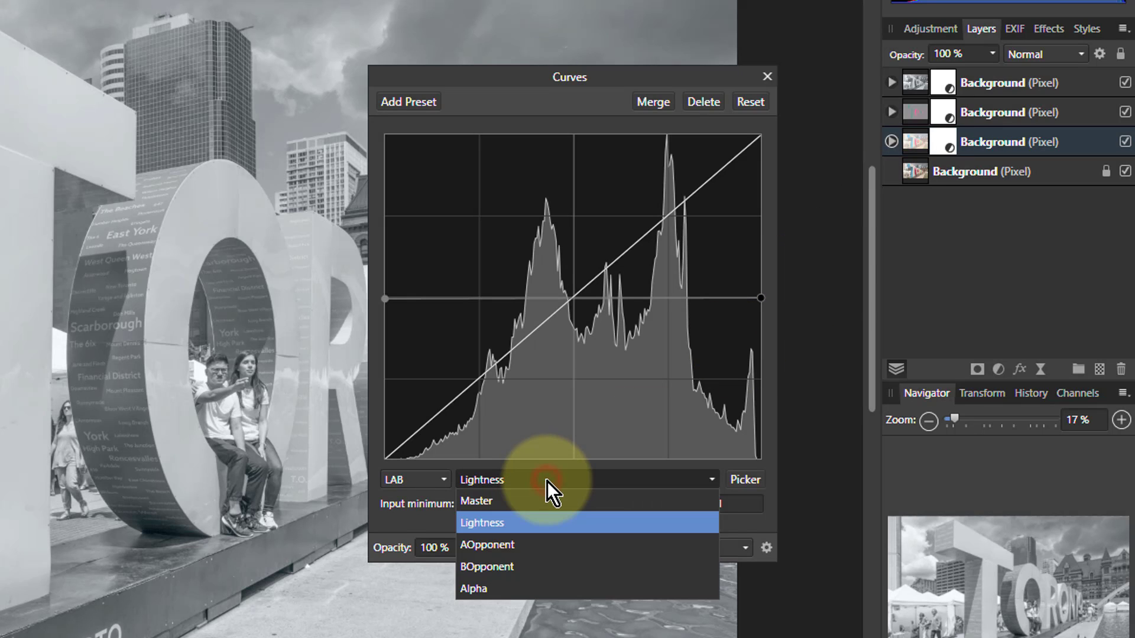
pyautogui.click(504, 544)
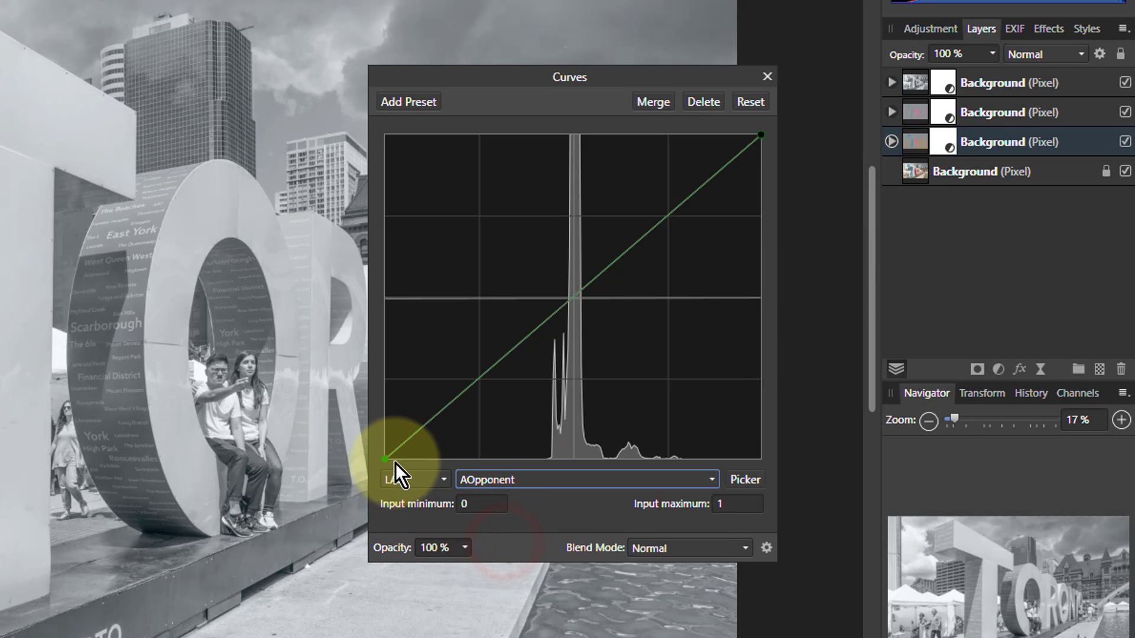
pyautogui.moveTo(385, 459); pyautogui.dragTo(382, 300)
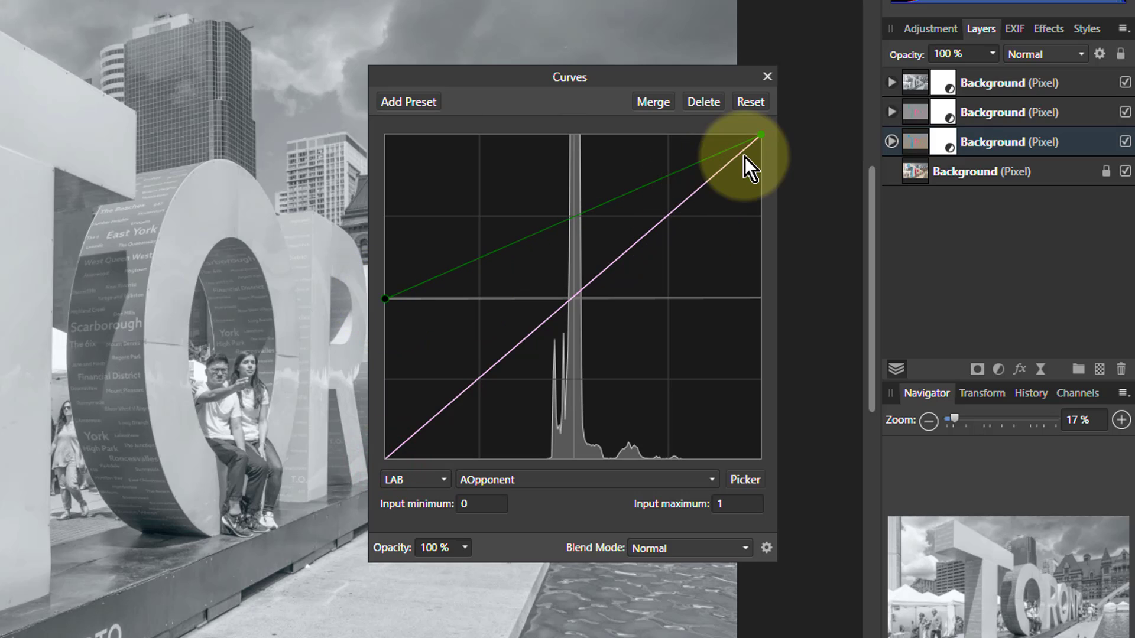
pyautogui.moveTo(759, 137); pyautogui.dragTo(776, 298)
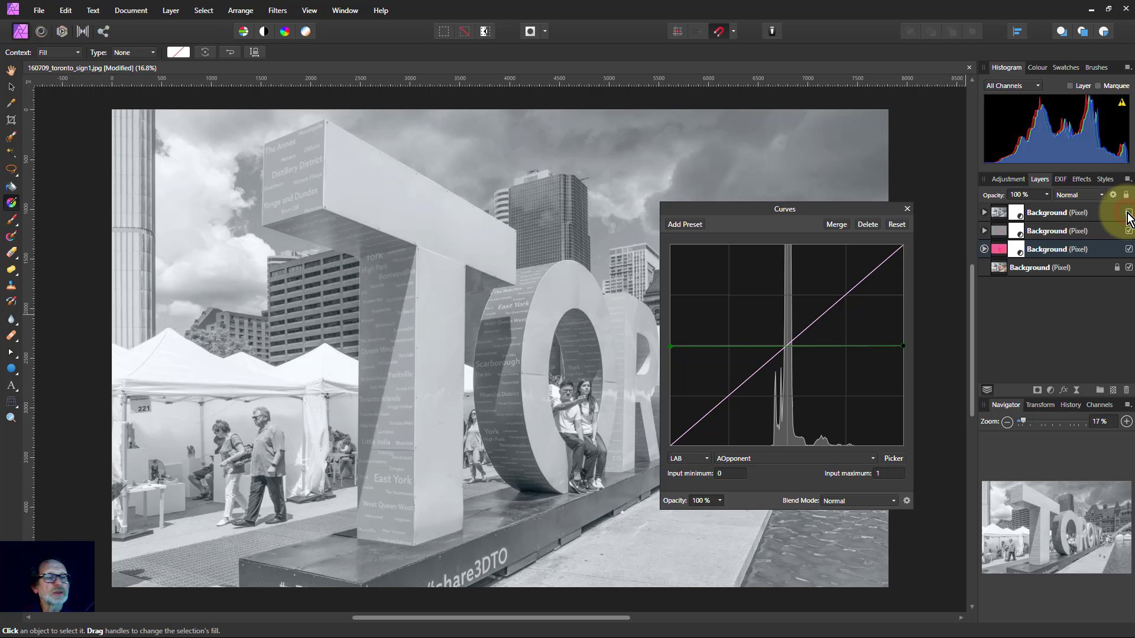
# - Hide and re-show the top two channel layers to preview each channel, then reselect the top layer
pyautogui.click(1128, 213)
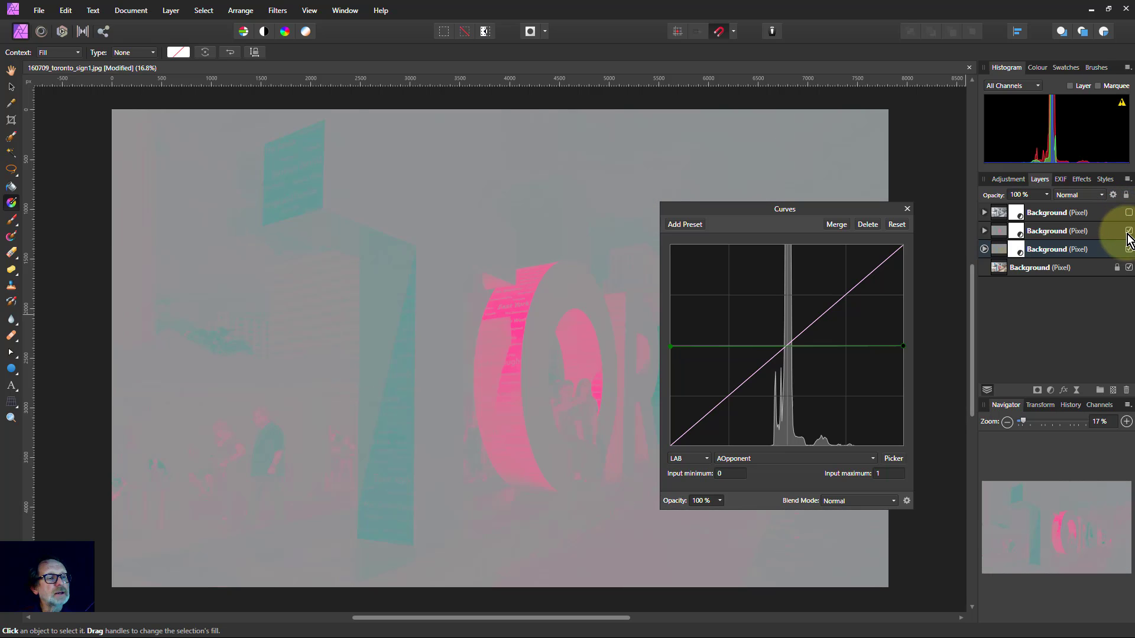
pyautogui.click(1129, 232)
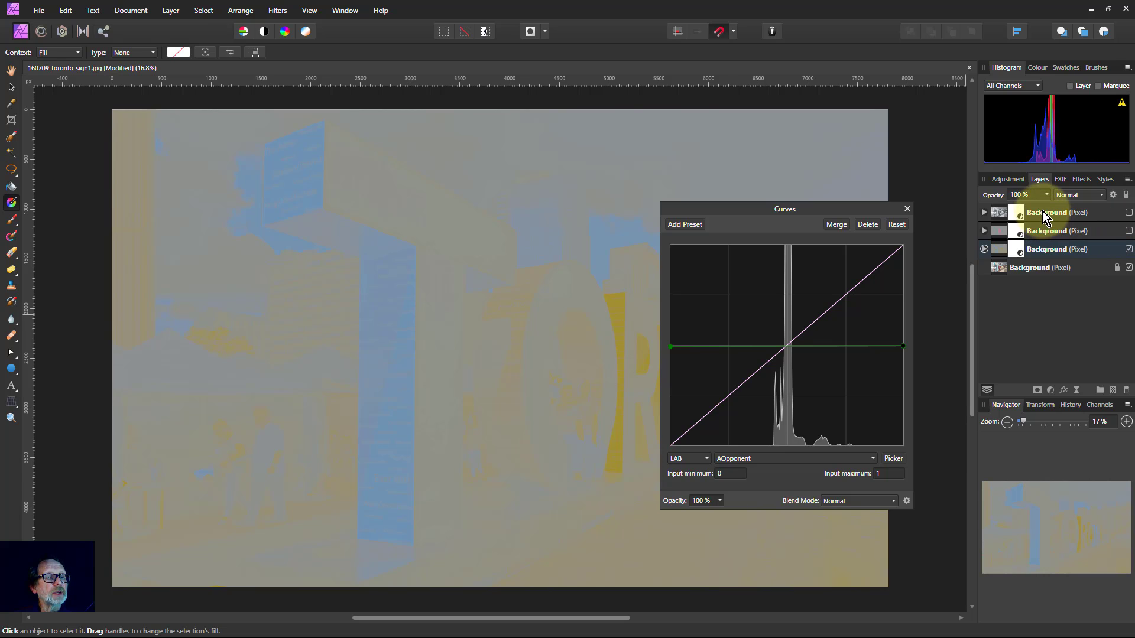
pyautogui.click(1129, 231)
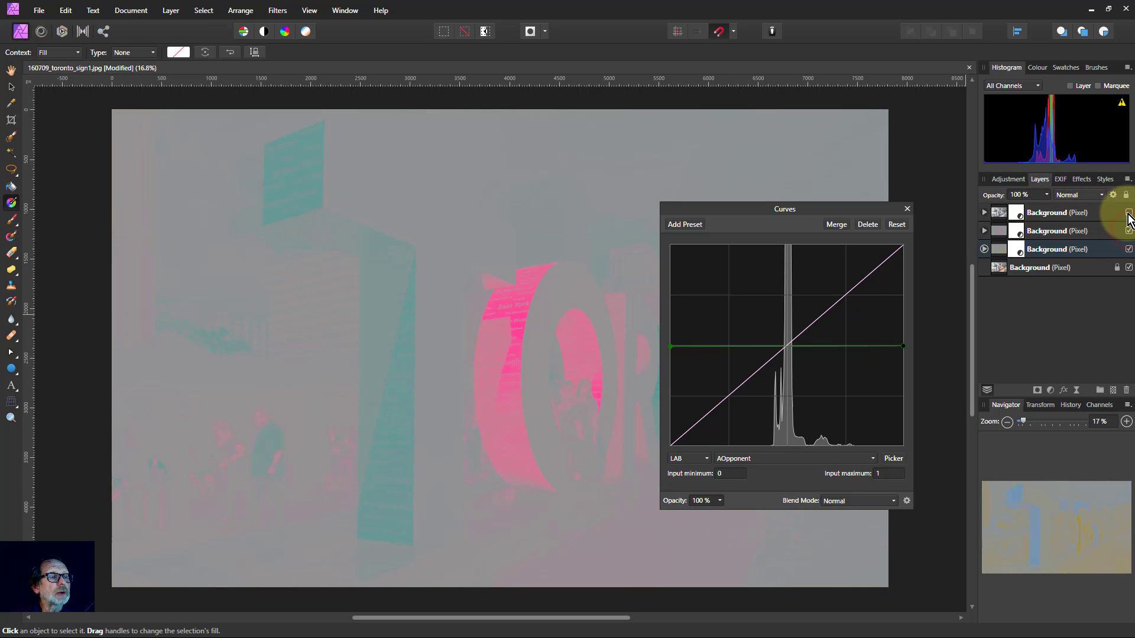
pyautogui.click(1129, 212)
pyautogui.click(1046, 212)
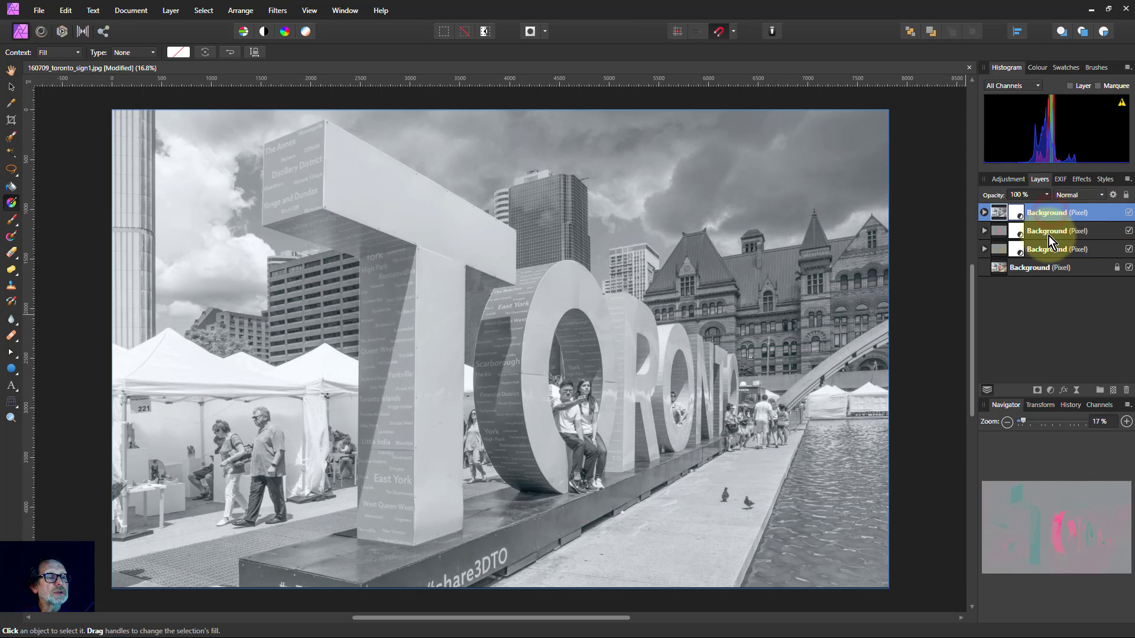
# - Set the top two Curves layers' blend mode to Overlay
pyautogui.keyDown('shift'); pyautogui.click(1047, 232); pyautogui.keyUp('shift')
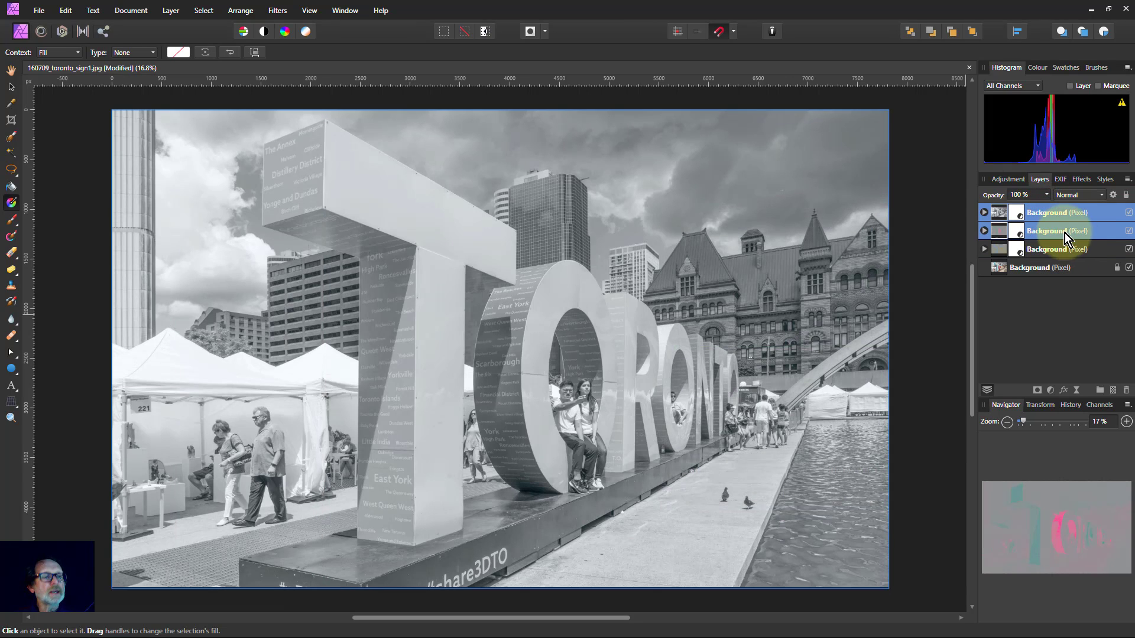
pyautogui.click(1075, 195)
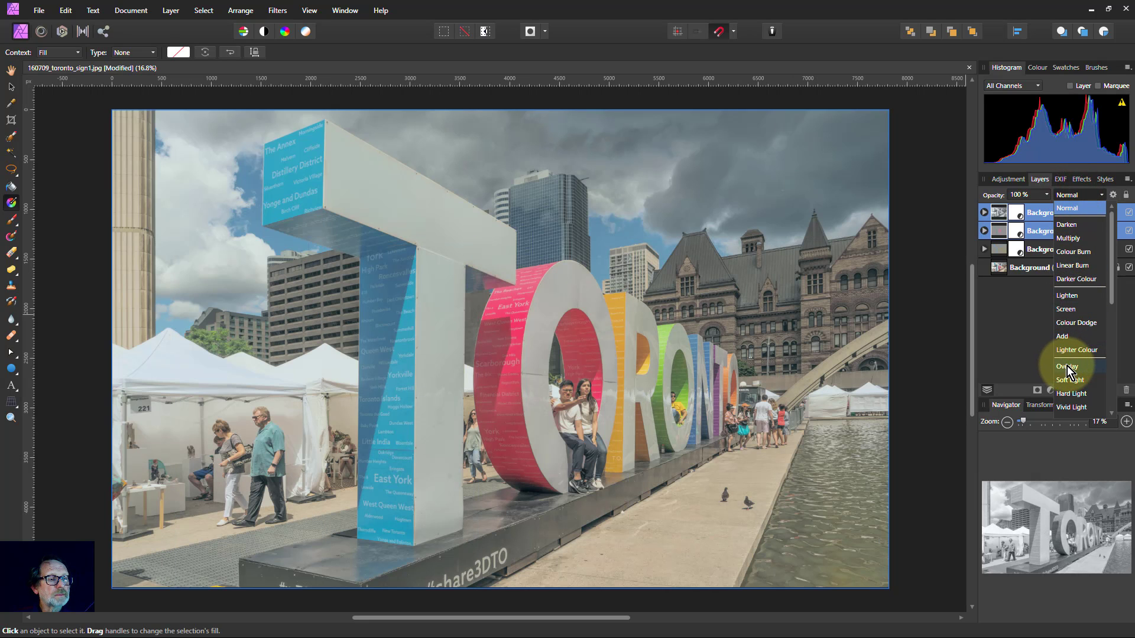
pyautogui.click(1069, 366)
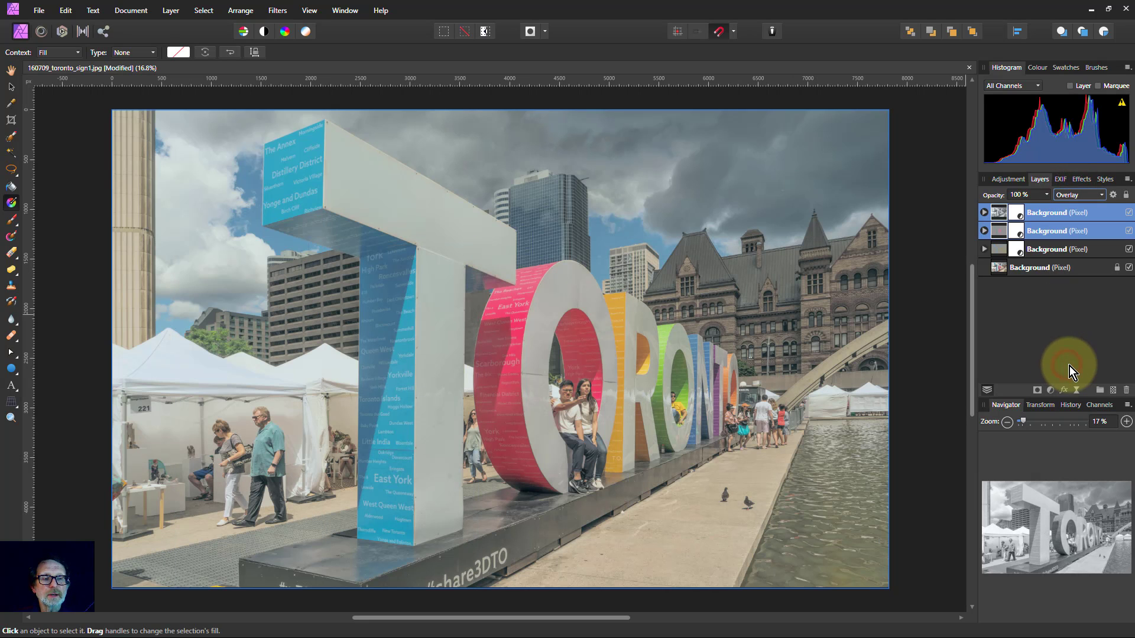
# - Toggle the channel layers' visibility to compare the full-colour result with the original
pyautogui.keyDown('shift'); pyautogui.click(1083, 248); pyautogui.keyUp('shift')
pyautogui.click(1129, 249)
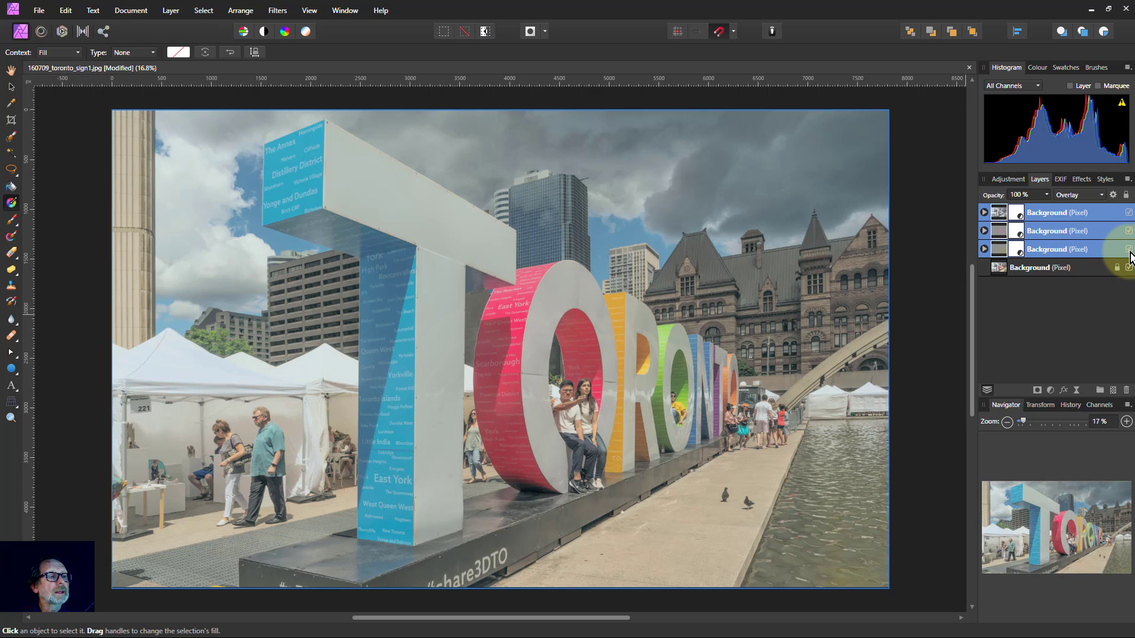
pyautogui.click(1129, 249)
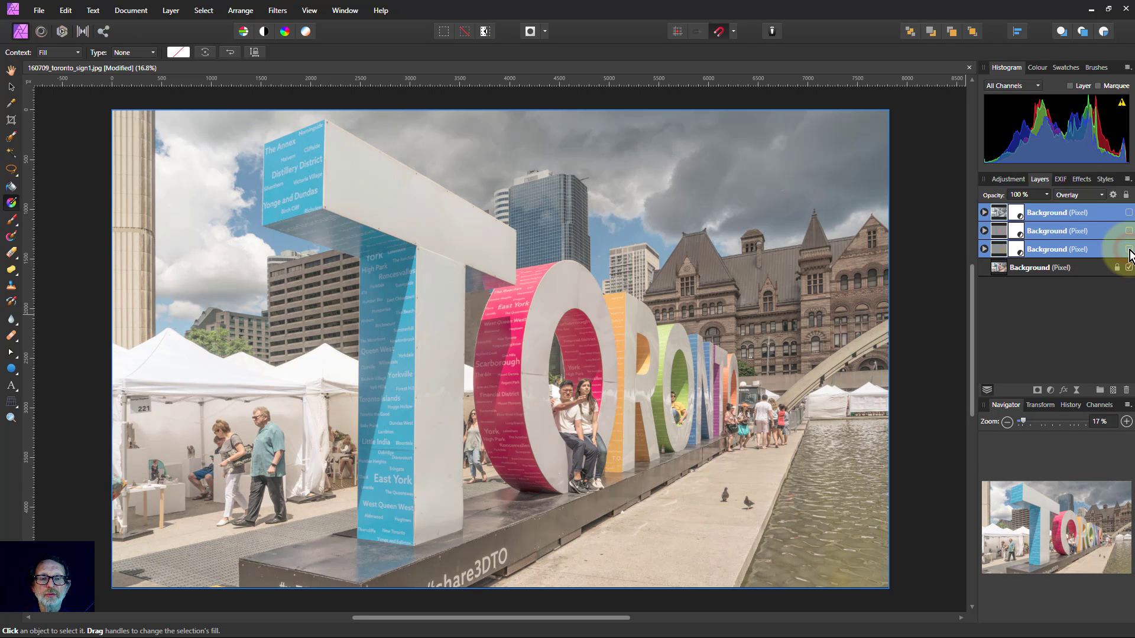
pyautogui.click(1129, 249)
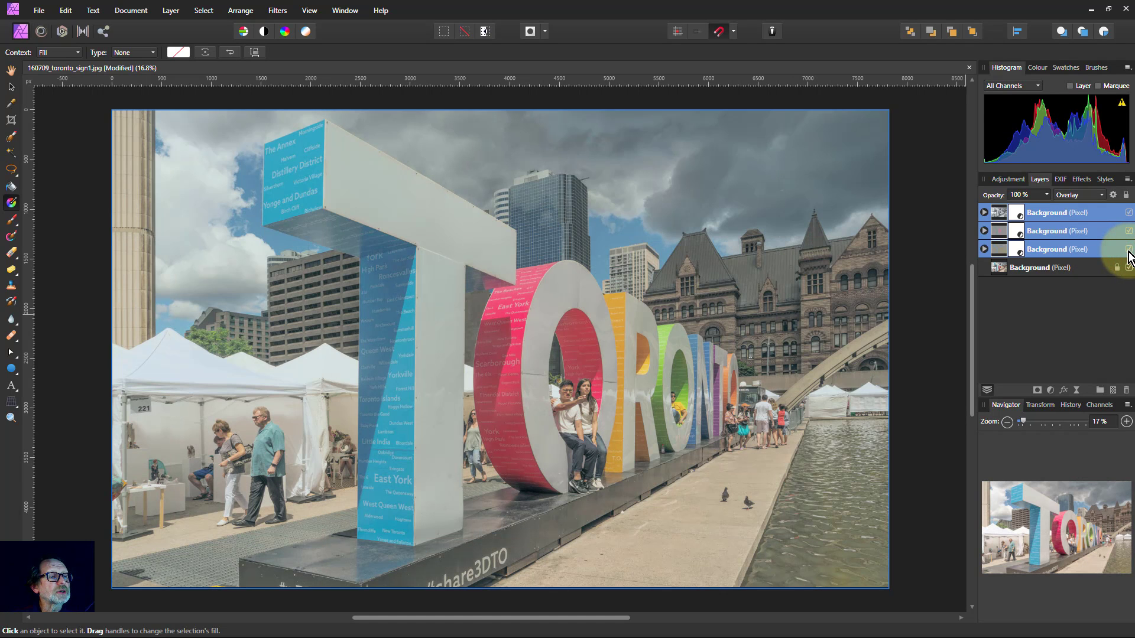